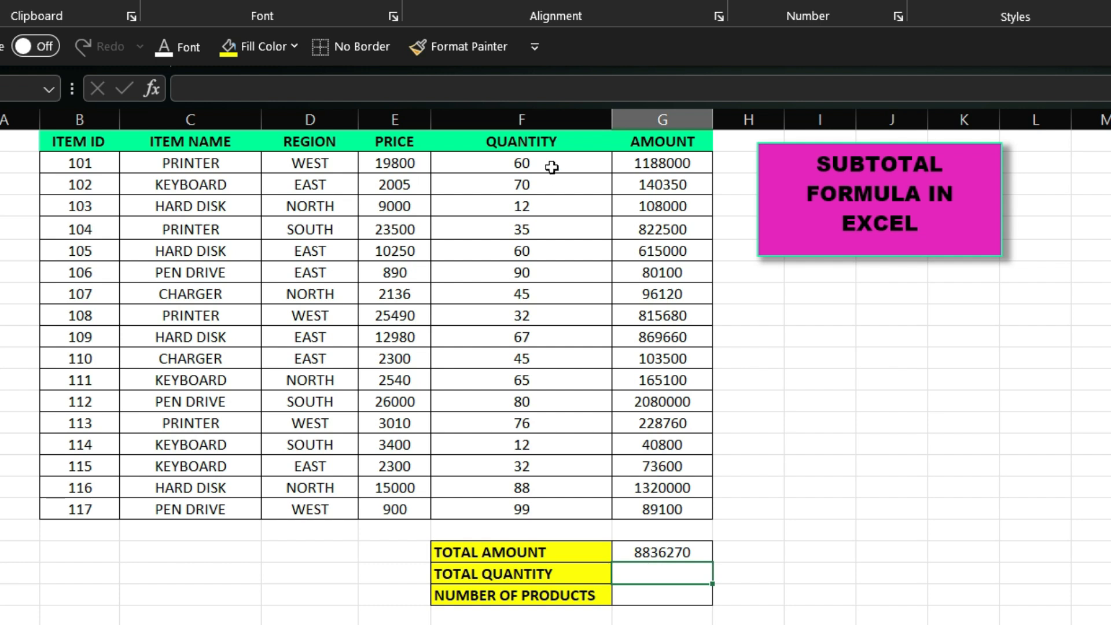
# - Enter the formula =SUM(F2:F18) in the TOTAL QUANTITY cell to add up the QUANTITY column
pyautogui.write('=')
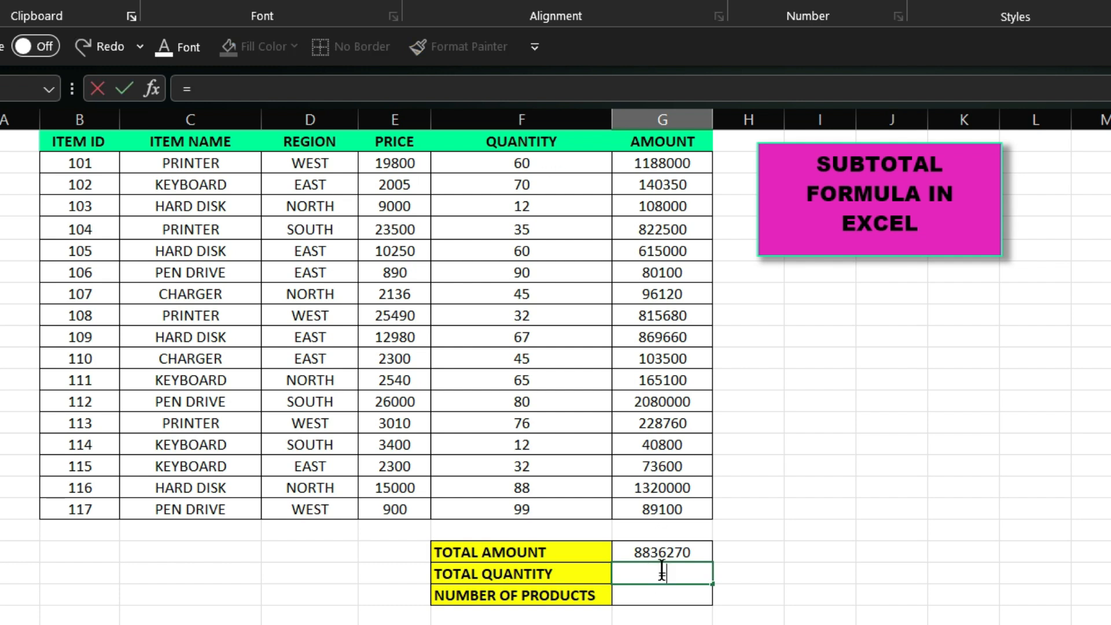
pyautogui.write('SUM(')
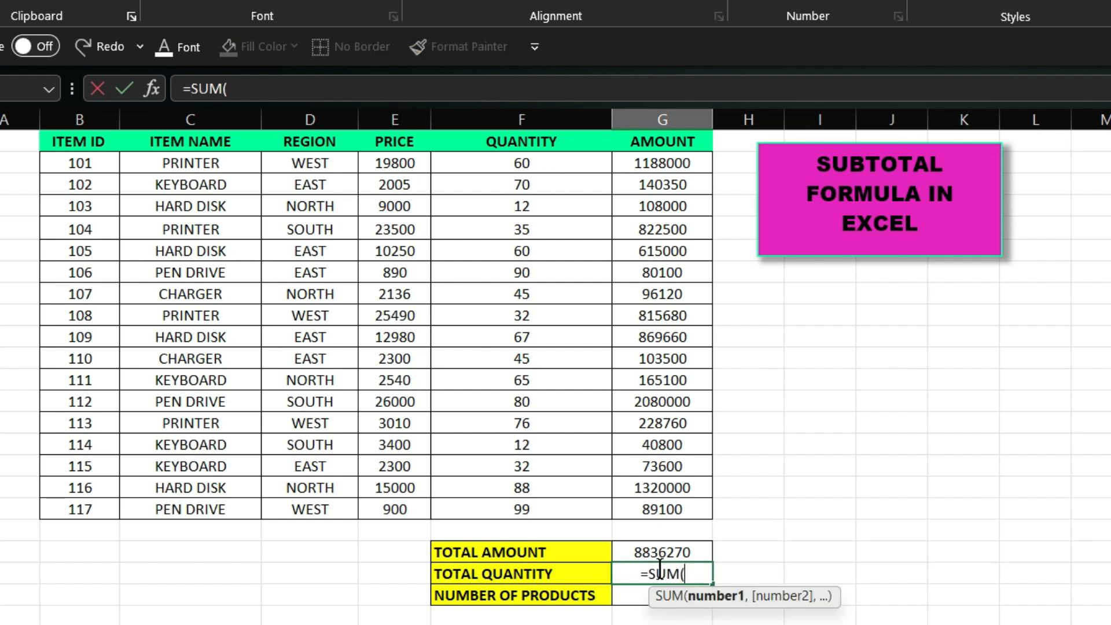
pyautogui.moveTo(556, 168); pyautogui.dragTo(526, 509)
pyautogui.write(')')
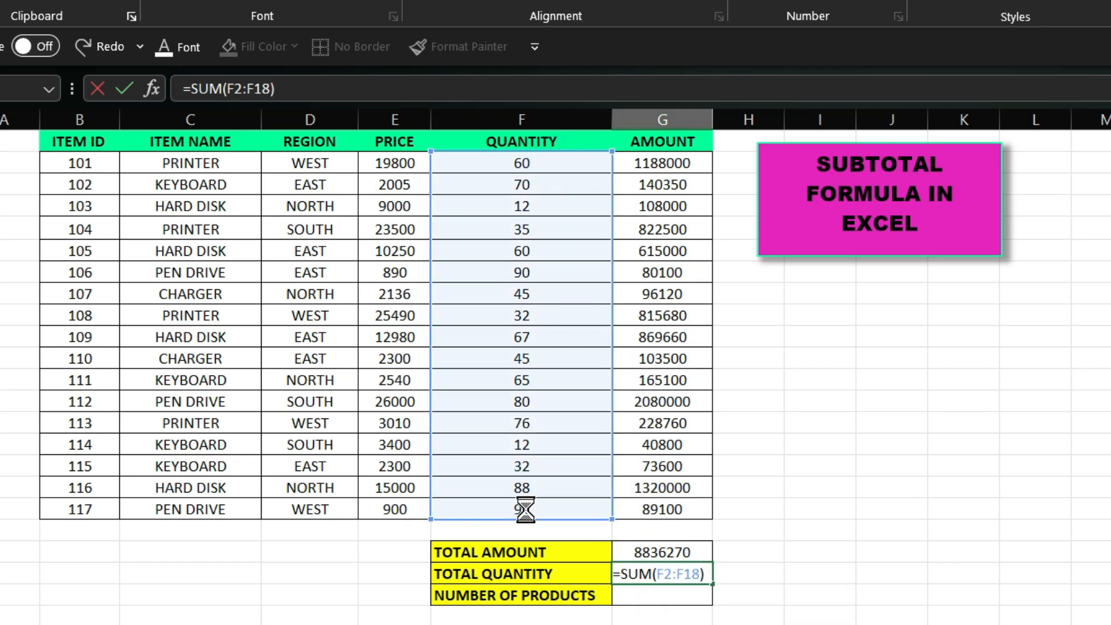
pyautogui.press('Return')
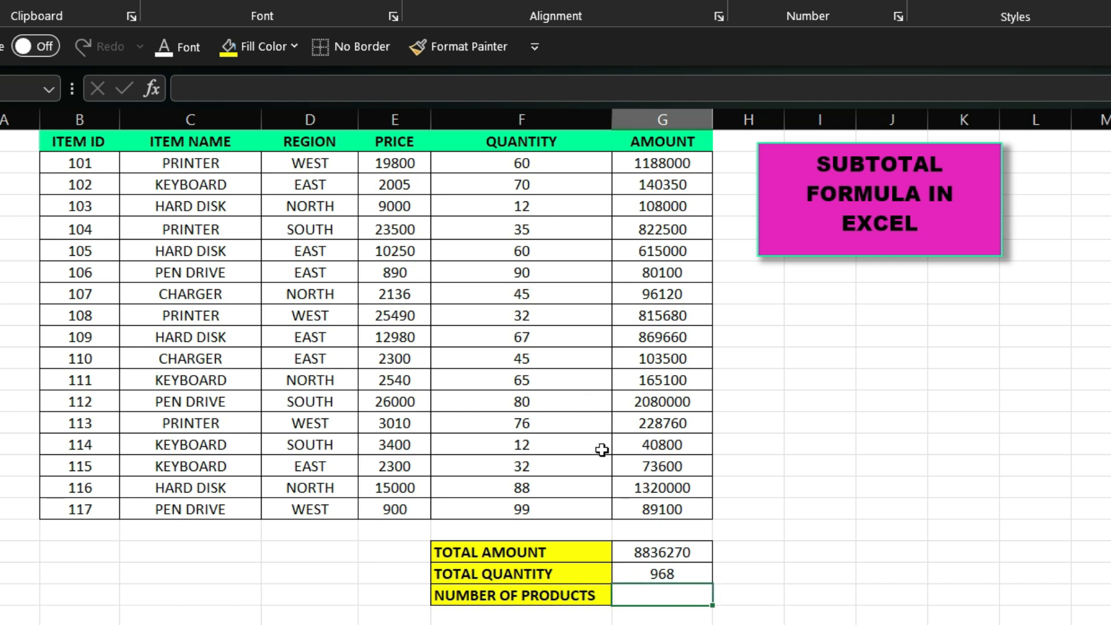
# - Enter the formula =COUNT(F2:F18) in the NUMBER OF PRODUCTS cell to count the QUANTITY entries
pyautogui.doubleClick(659, 593)
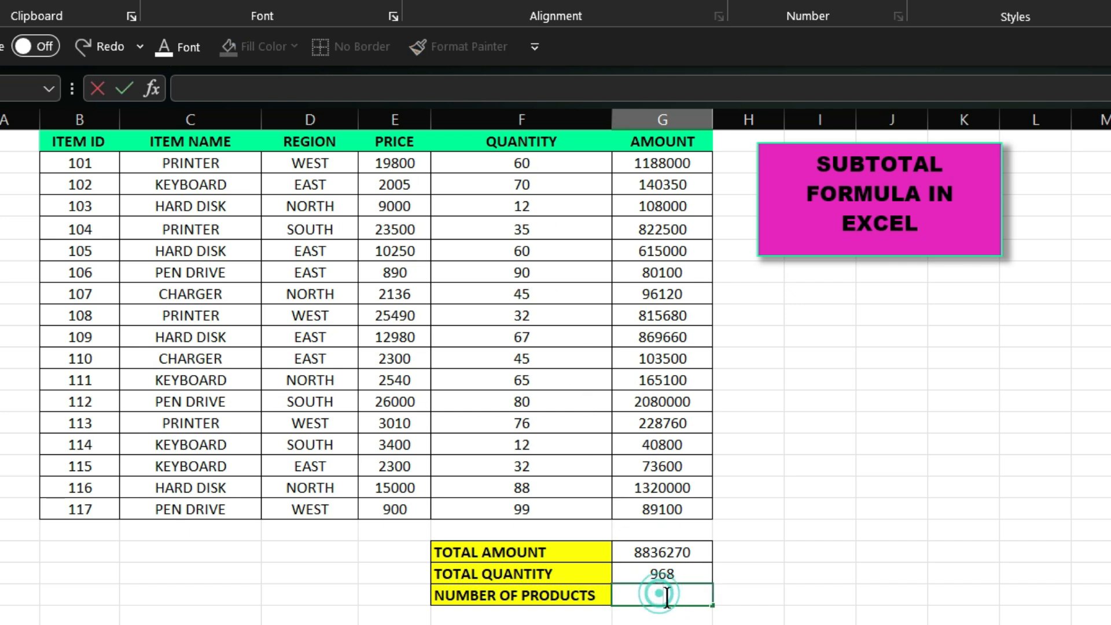
pyautogui.write('=COUNT')
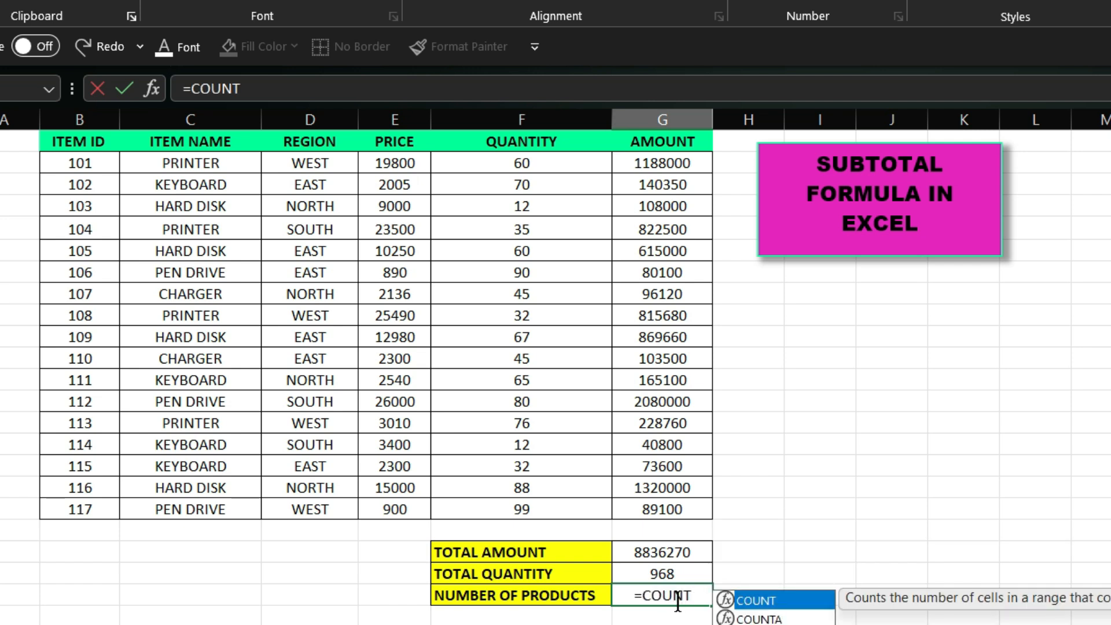
pyautogui.write('(')
pyautogui.moveTo(526, 154); pyautogui.dragTo(570, 509)
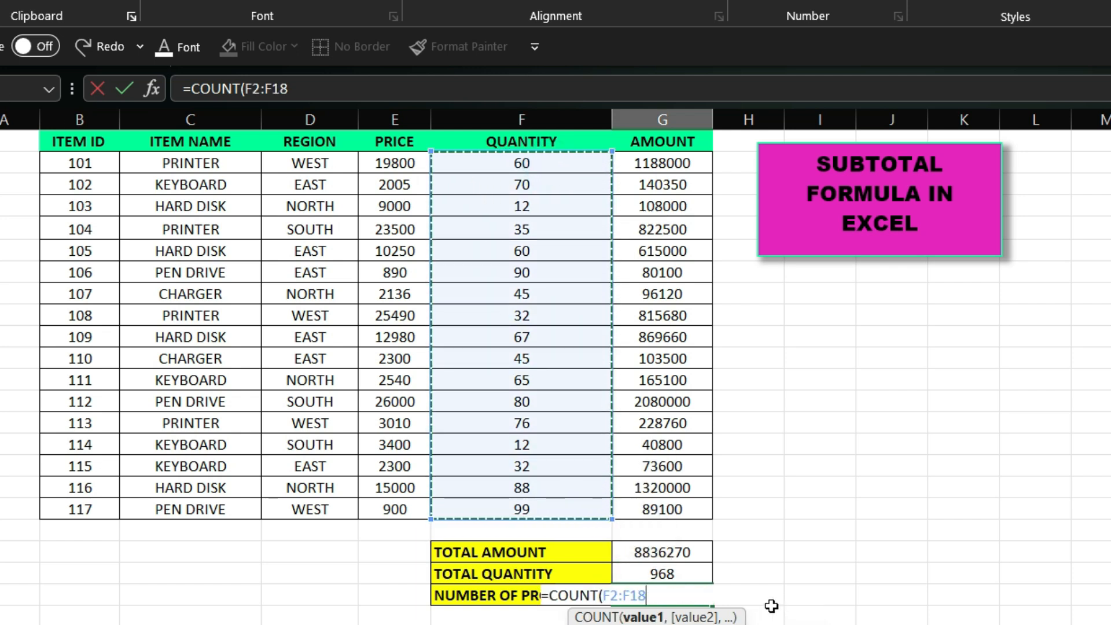
pyautogui.write(')')
pyautogui.press('Return')
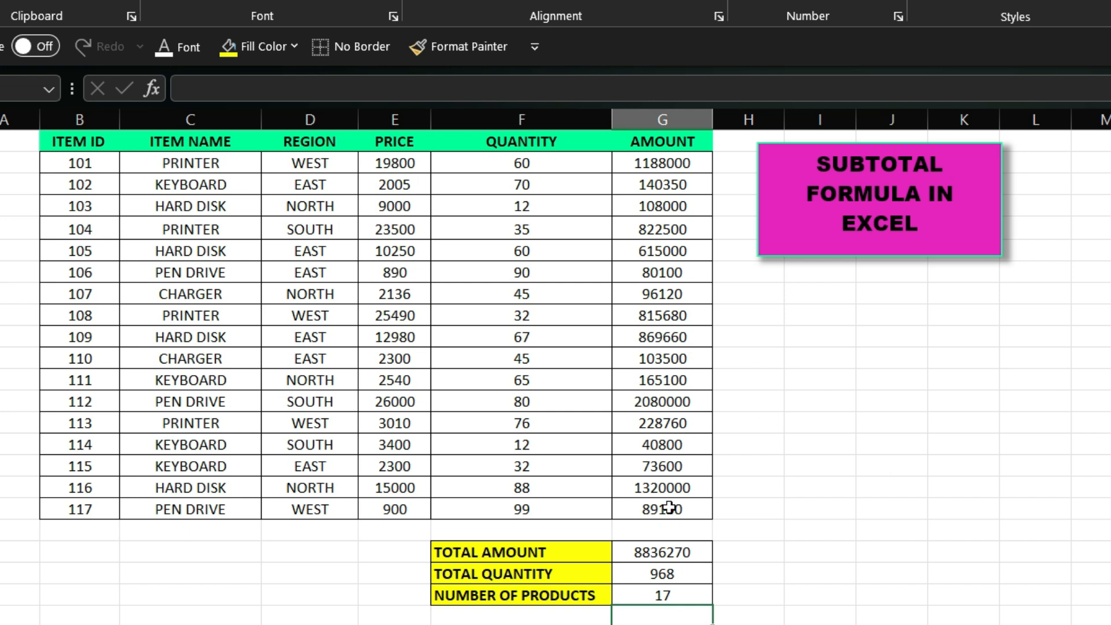
# - Turn on filtering for the whole item table from ITEM ID to AMOUNT and view the REGION filter options
pyautogui.moveTo(55, 139); pyautogui.dragTo(650, 522)
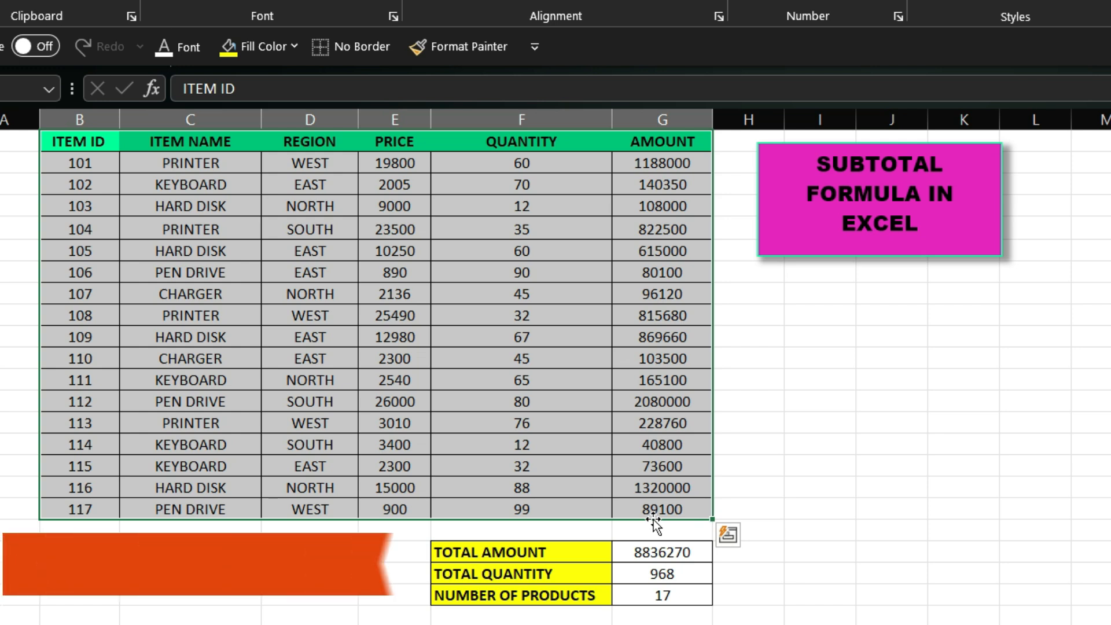
pyautogui.hotkey('ctrl', 'shift', 'l')
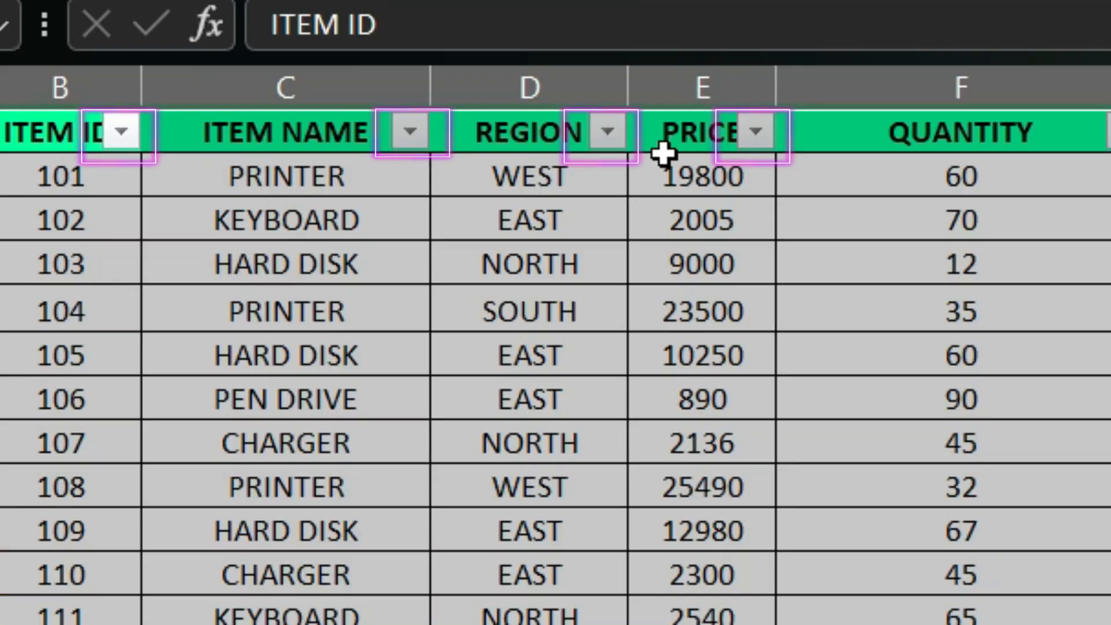
pyautogui.click(609, 138)
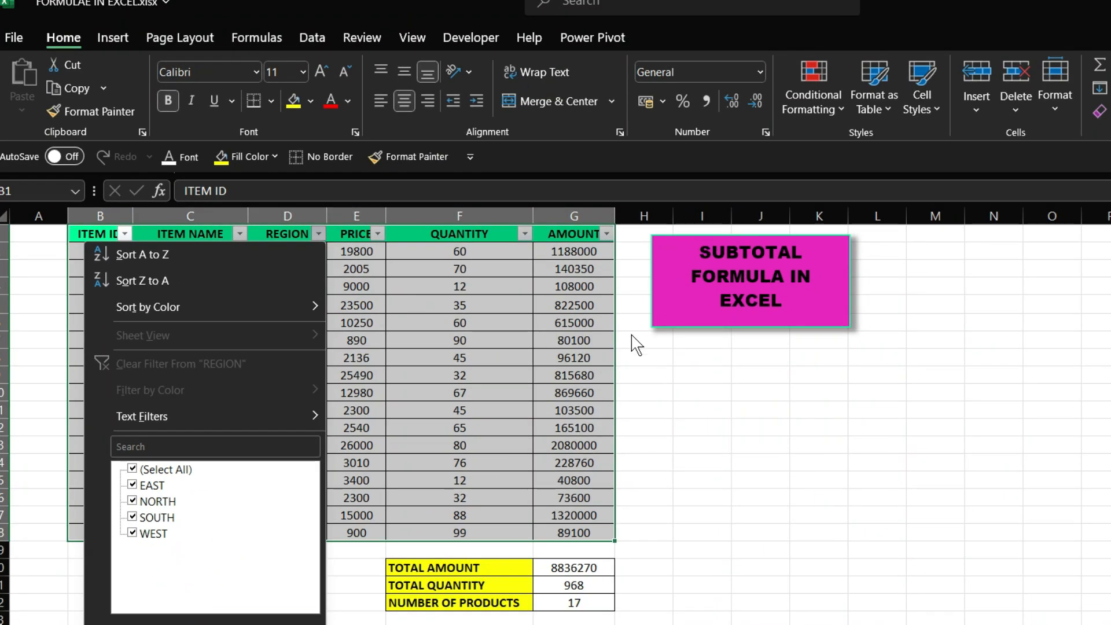
pyautogui.press('Escape')
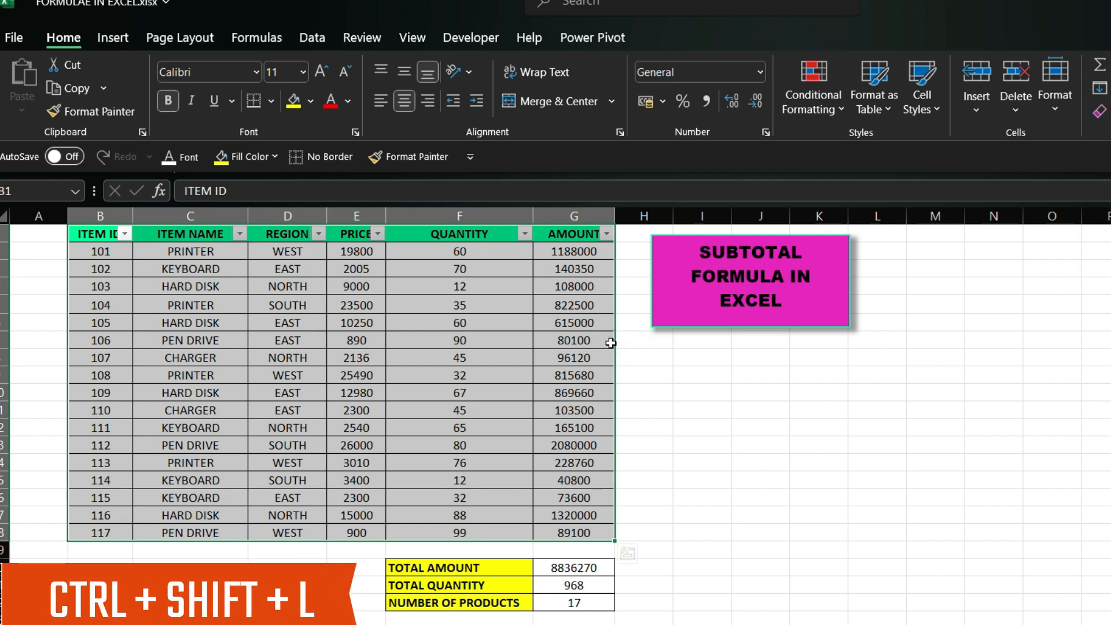
# - Remove the filters from the item table and turn filtering on again for the same range
pyautogui.hotkey('ctrl', 'shift', 'l')
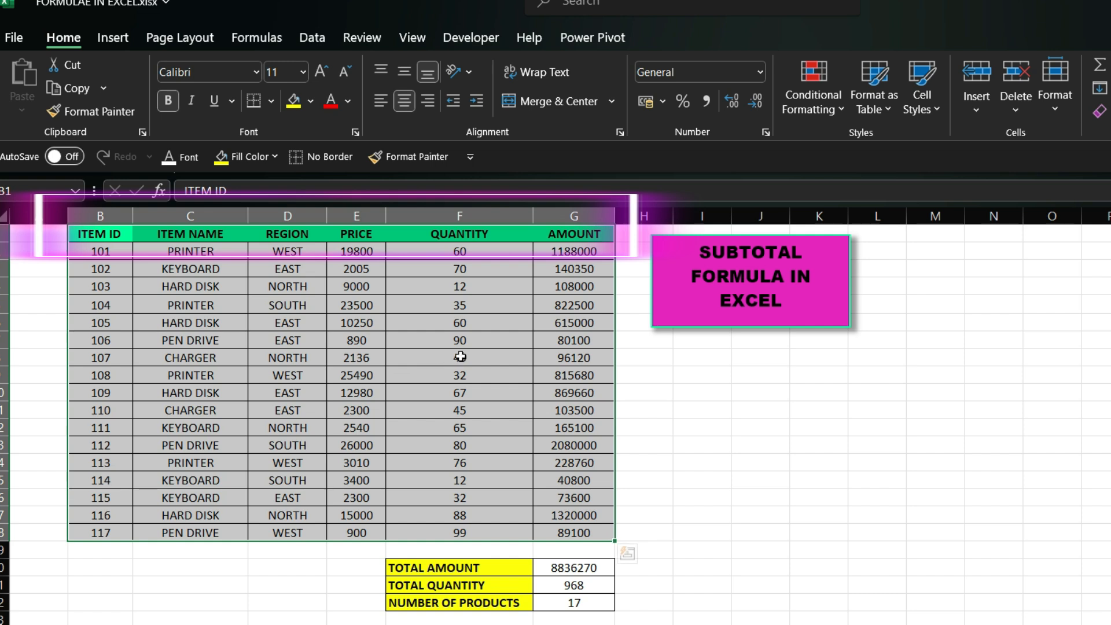
pyautogui.click(302, 40)
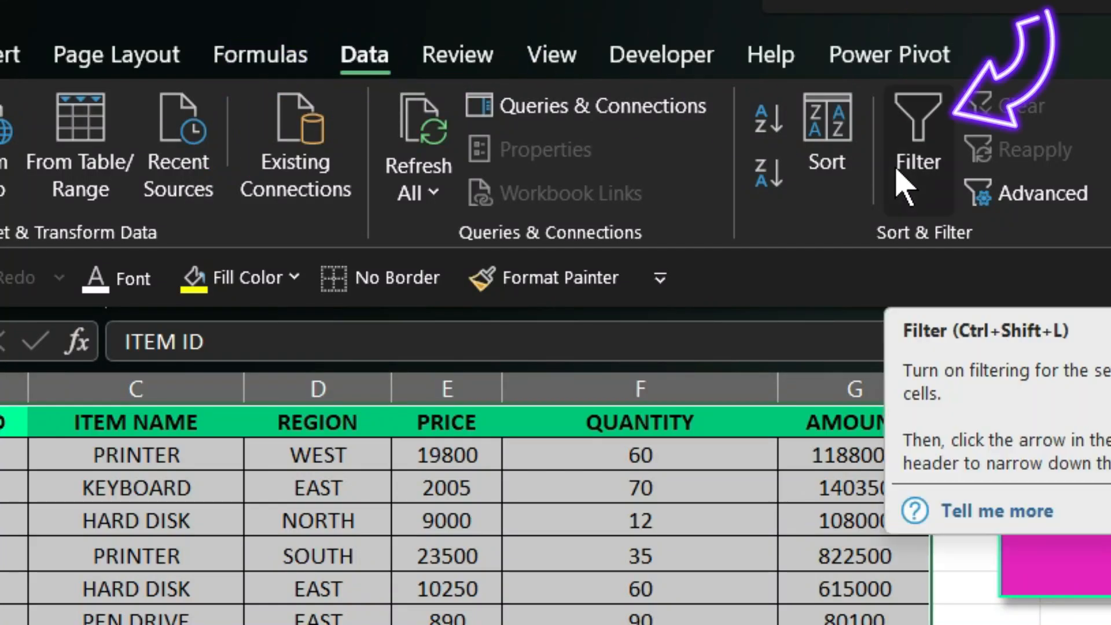
pyautogui.click(903, 169)
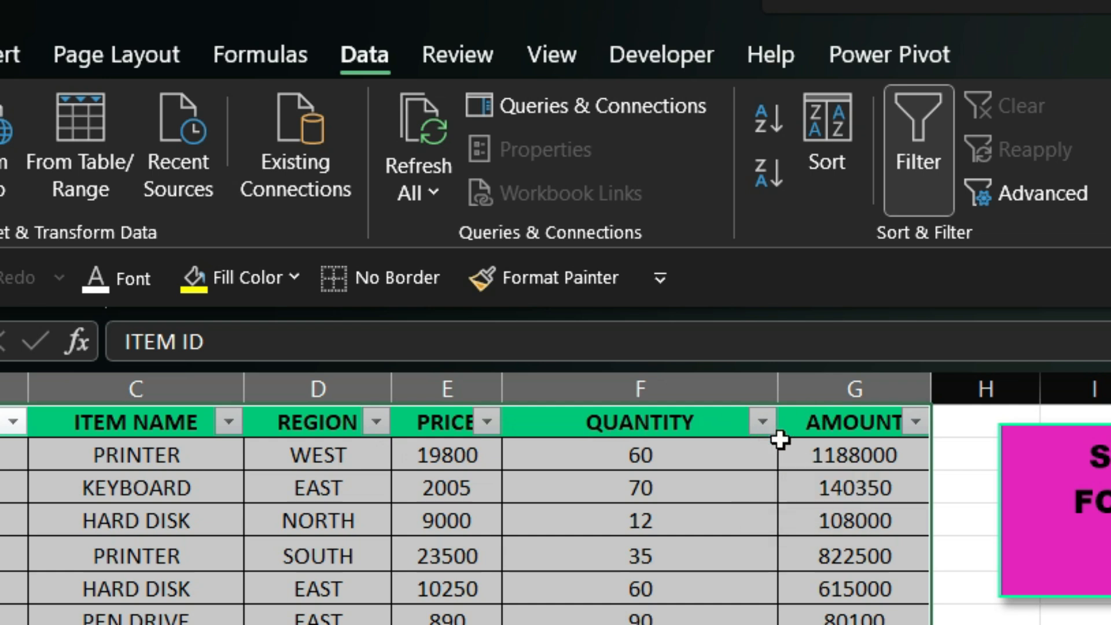
pyautogui.click(978, 623)
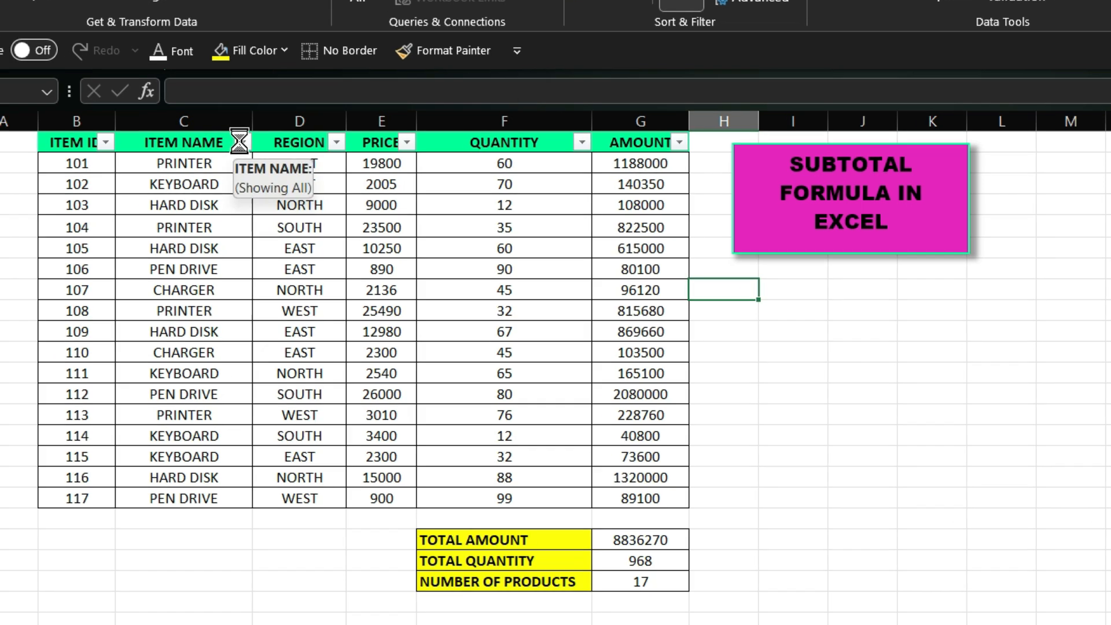
# - Filter the ITEM NAME column to show only KEYBOARD
pyautogui.click(225, 147)
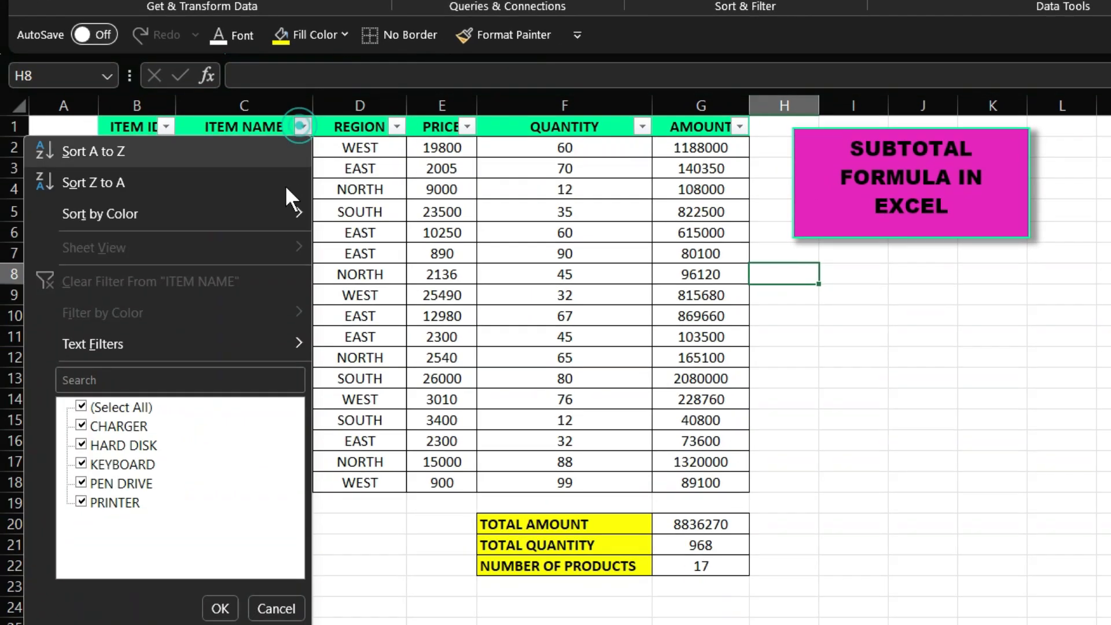
pyautogui.click(91, 408)
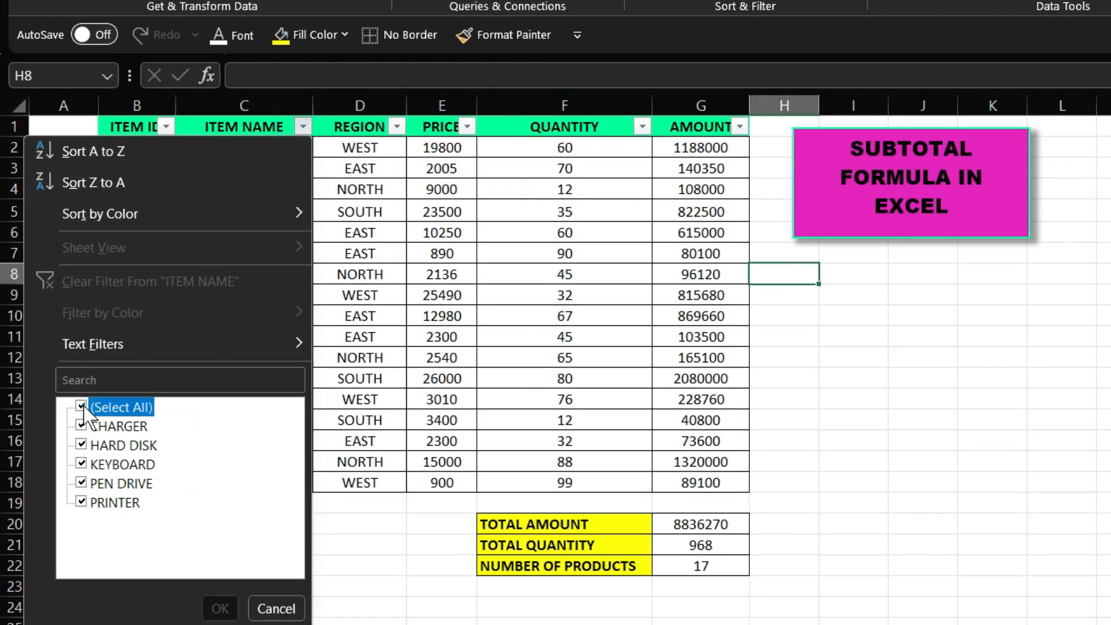
pyautogui.click(81, 465)
pyautogui.click(223, 609)
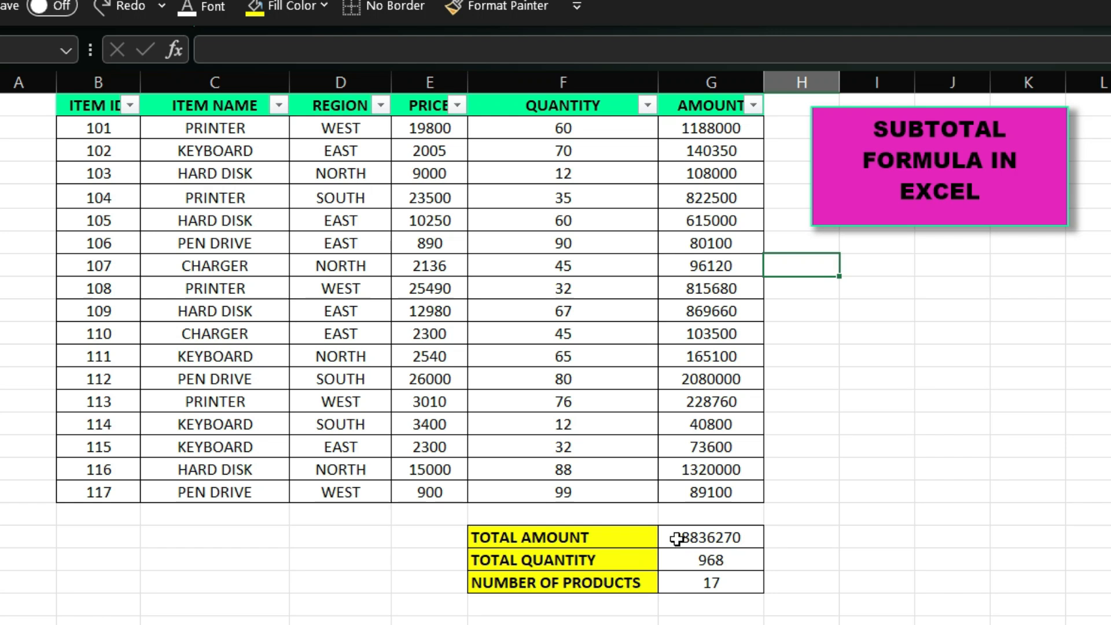
# - Clear the three summary results and enter =SUBTOTAL(9,G2:G18) in the TOTAL AMOUNT cell
pyautogui.moveTo(678, 539); pyautogui.dragTo(697, 586)
pyautogui.press('Delete')
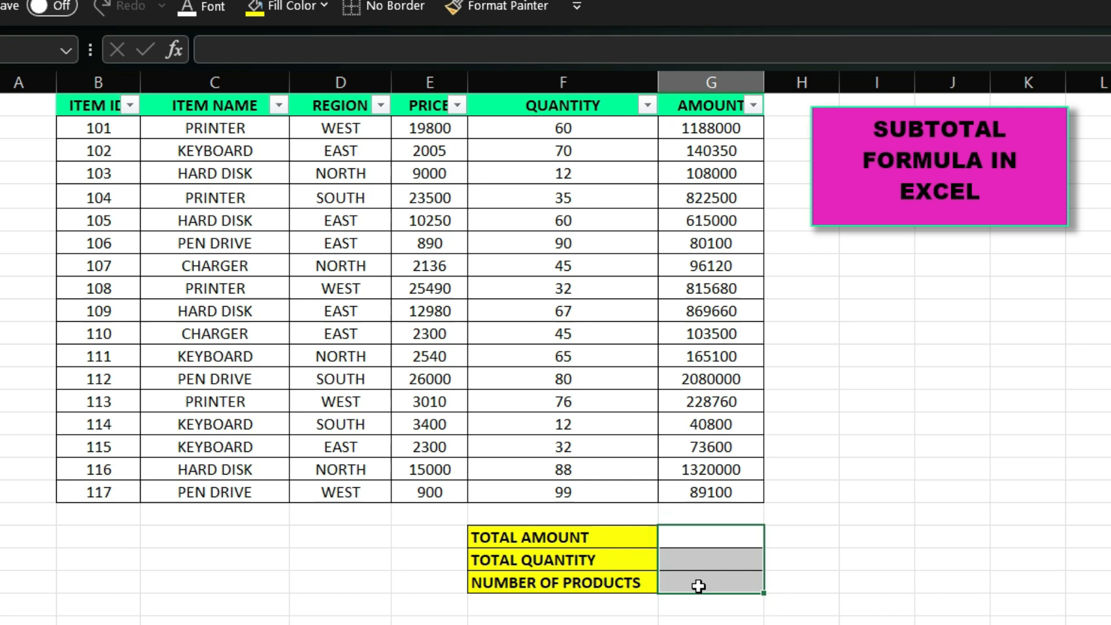
pyautogui.doubleClick(699, 532)
pyautogui.write('=SU')
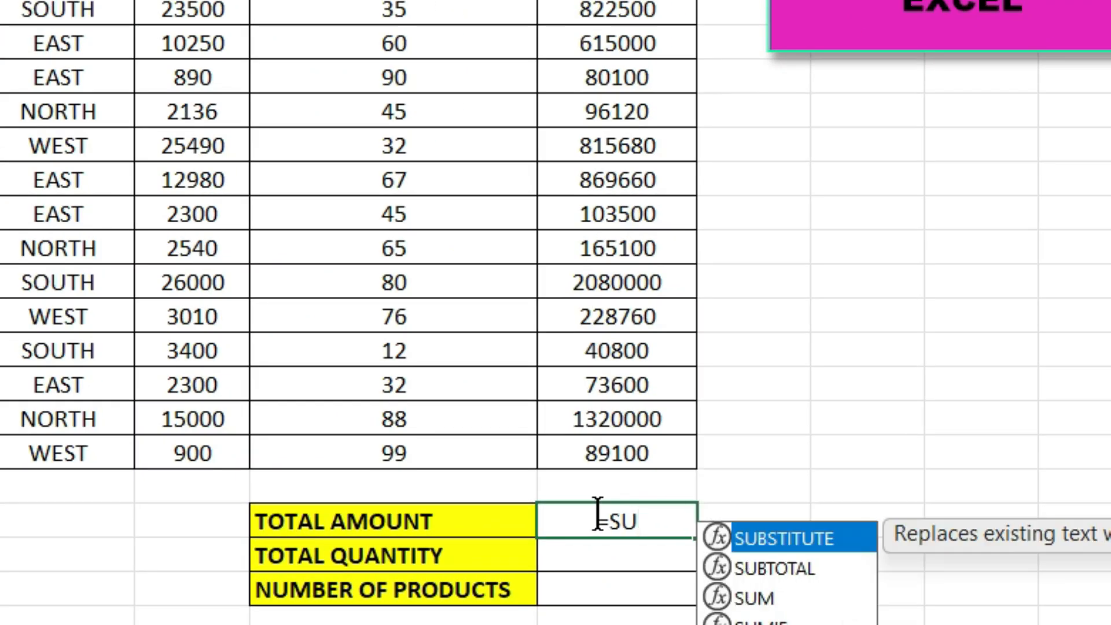
pyautogui.write('BTOTAL(')
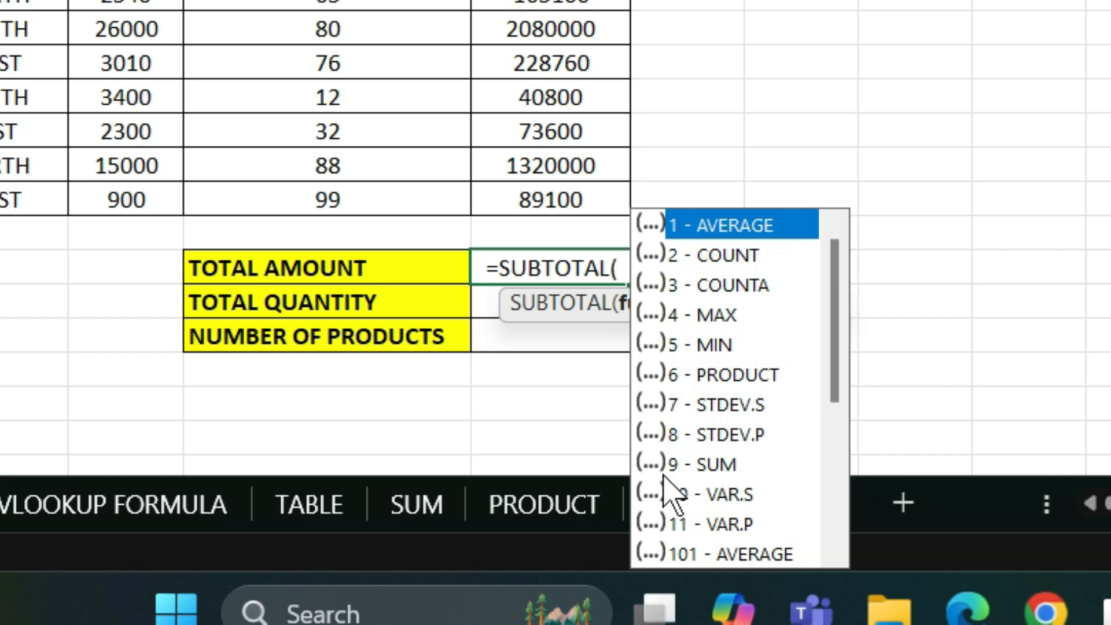
pyautogui.write('9,')
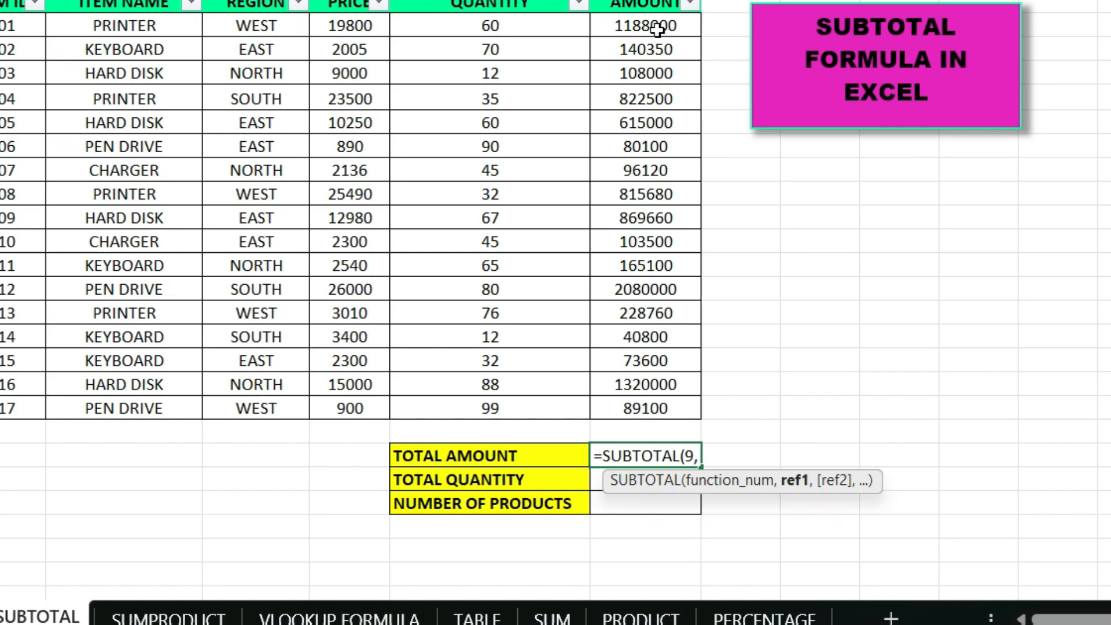
pyautogui.moveTo(660, 71); pyautogui.dragTo(694, 437)
pyautogui.write(')')
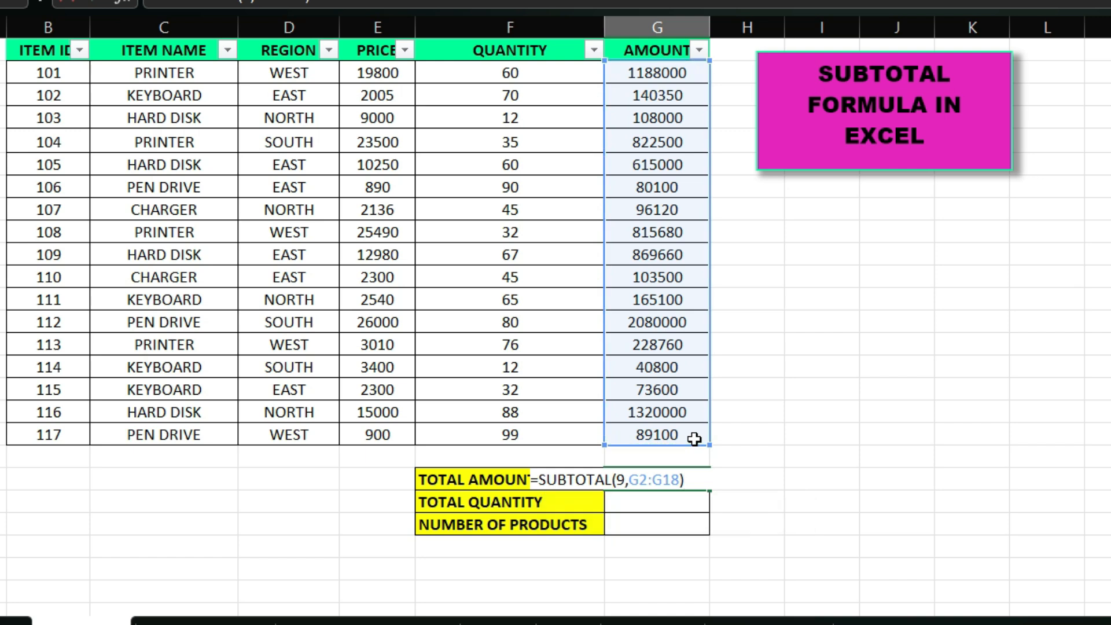
pyautogui.press('Return')
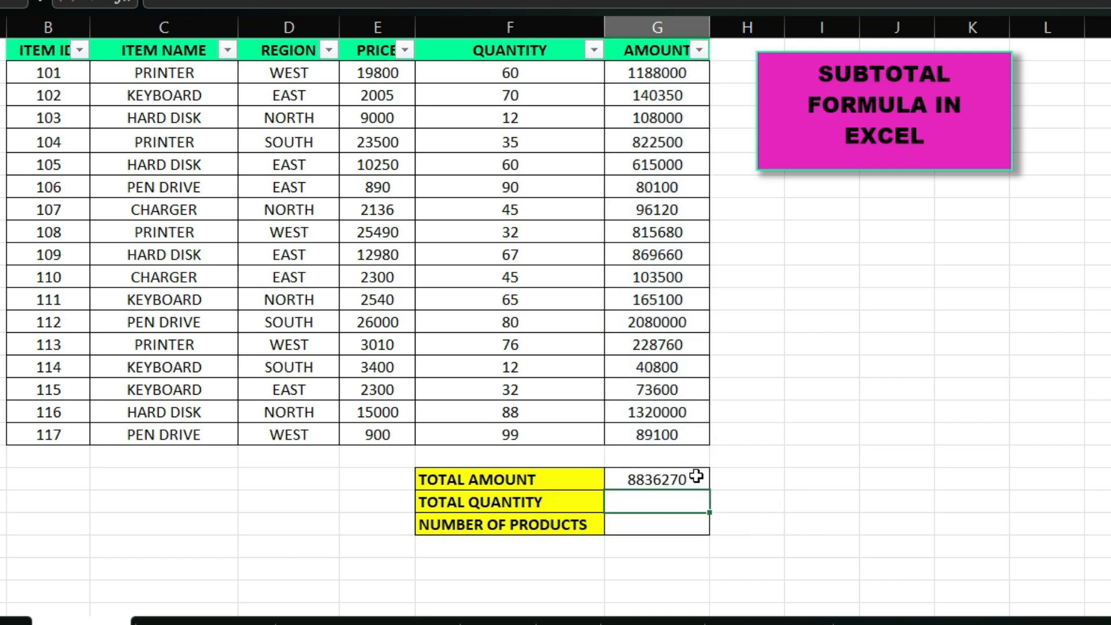
# - Enter =SUBTOTAL(9,F2:F18) in the TOTAL QUANTITY cell to sum the QUANTITY column
pyautogui.doubleClick(683, 503)
pyautogui.write('=SUBT')
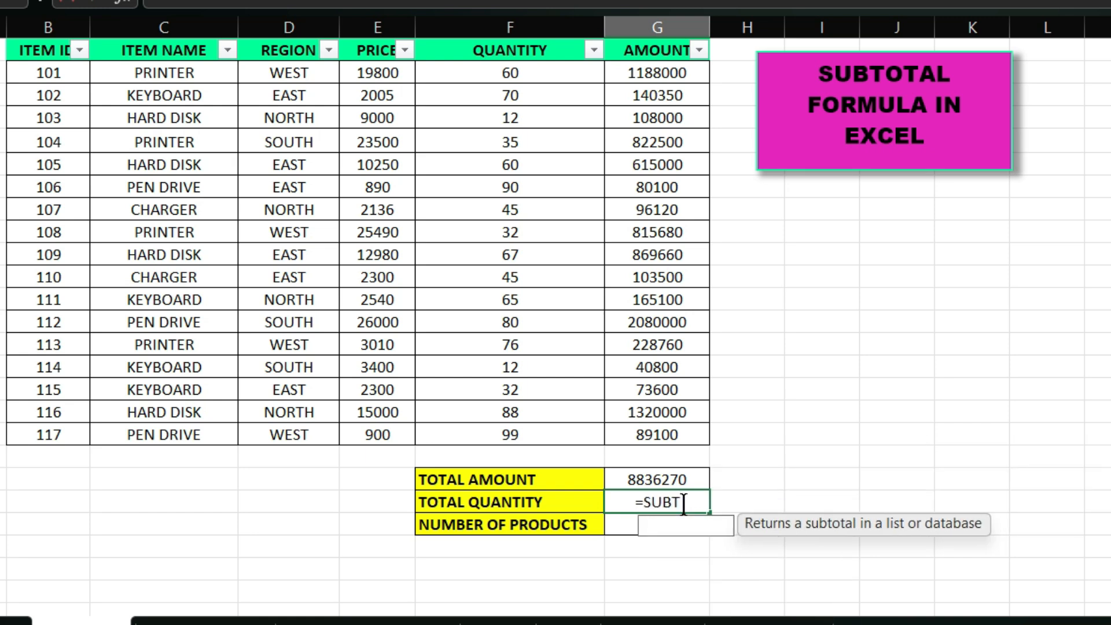
pyautogui.write('OTAL(')
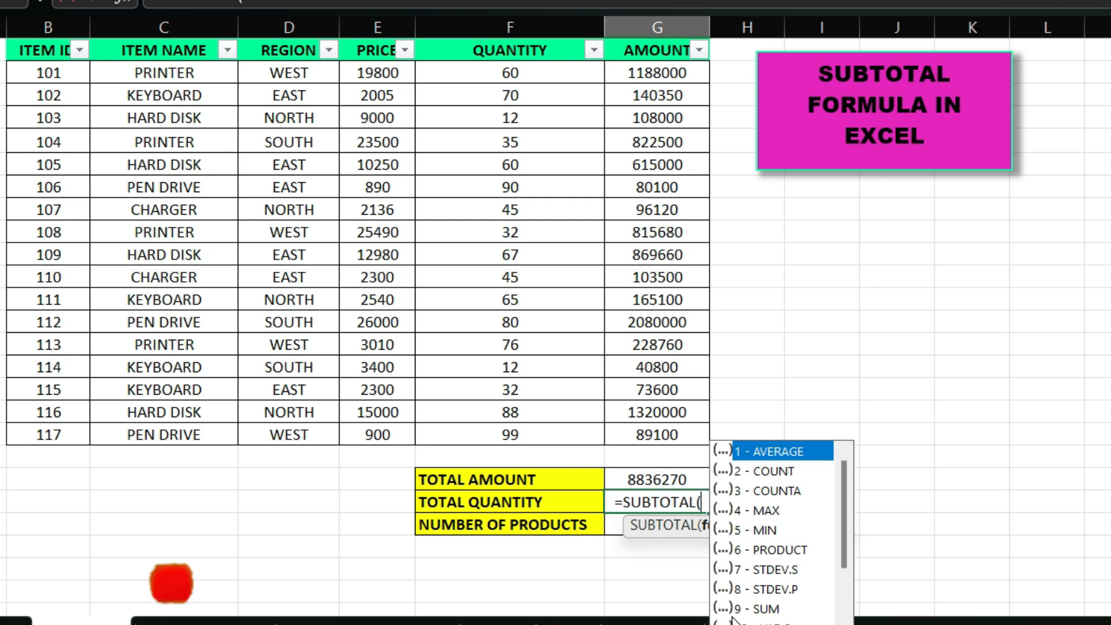
pyautogui.write('9,')
pyautogui.moveTo(478, 75); pyautogui.dragTo(533, 426)
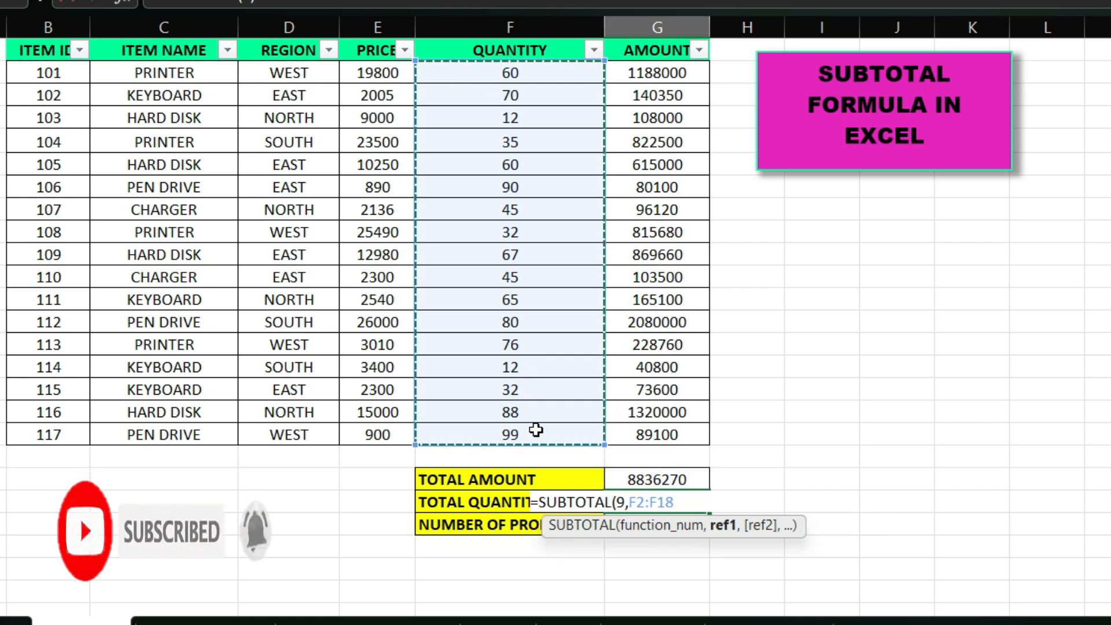
pyautogui.write(')')
pyautogui.press('Return')
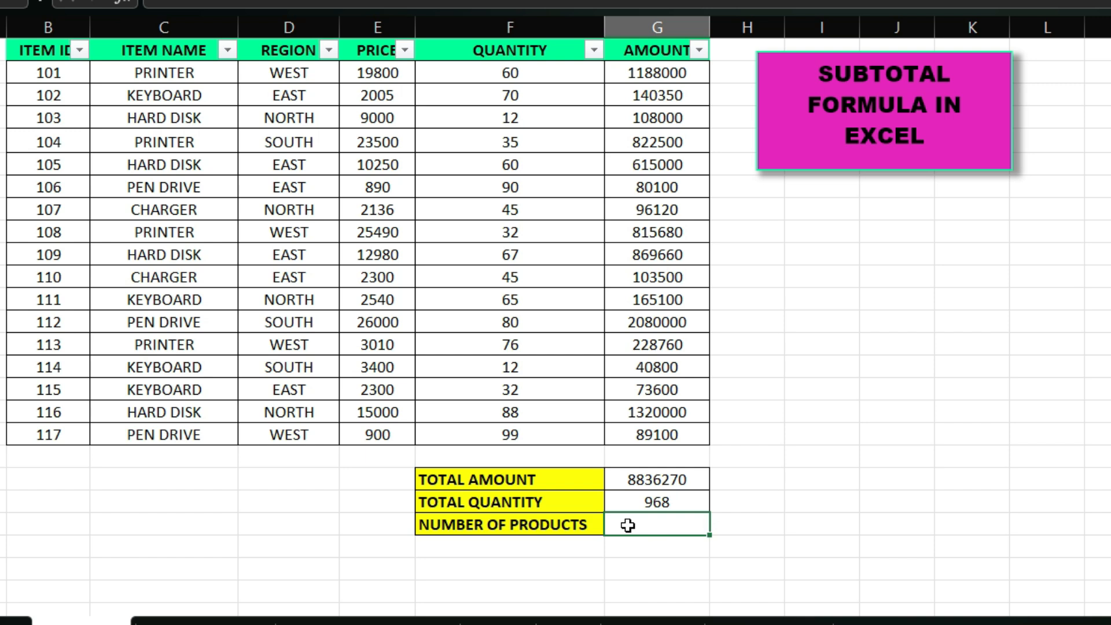
# - Enter =SUBTOTAL(2,F2:F18) in the NUMBER OF PRODUCTS cell to count the QUANTITY entries
pyautogui.click(628, 525)
pyautogui.click(614, 533)
pyautogui.write('=S')
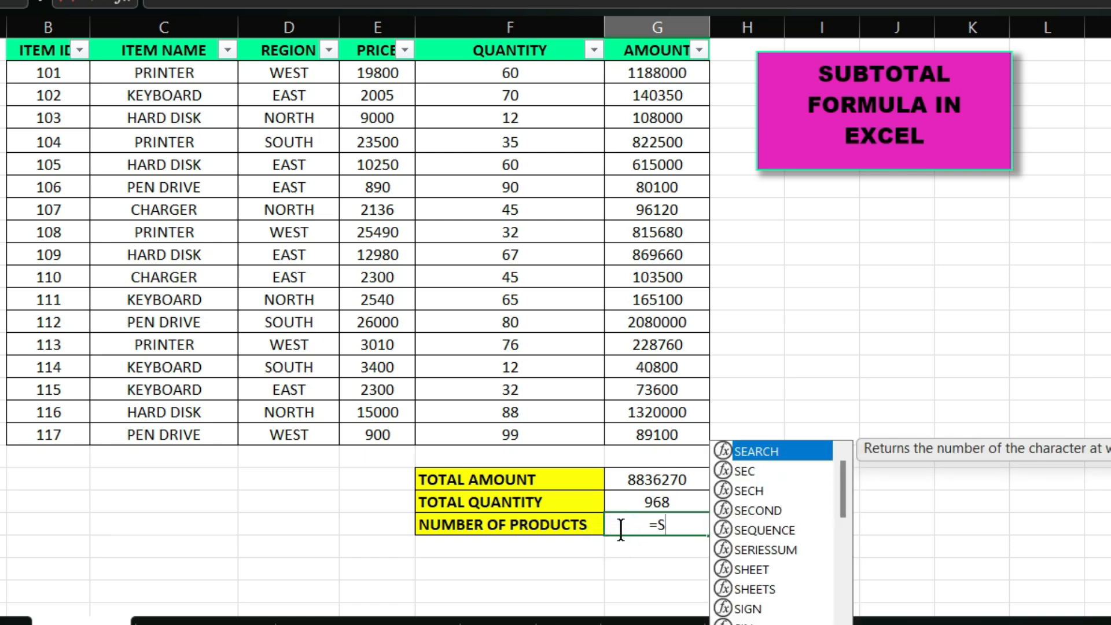
pyautogui.write('UBTOTAL')
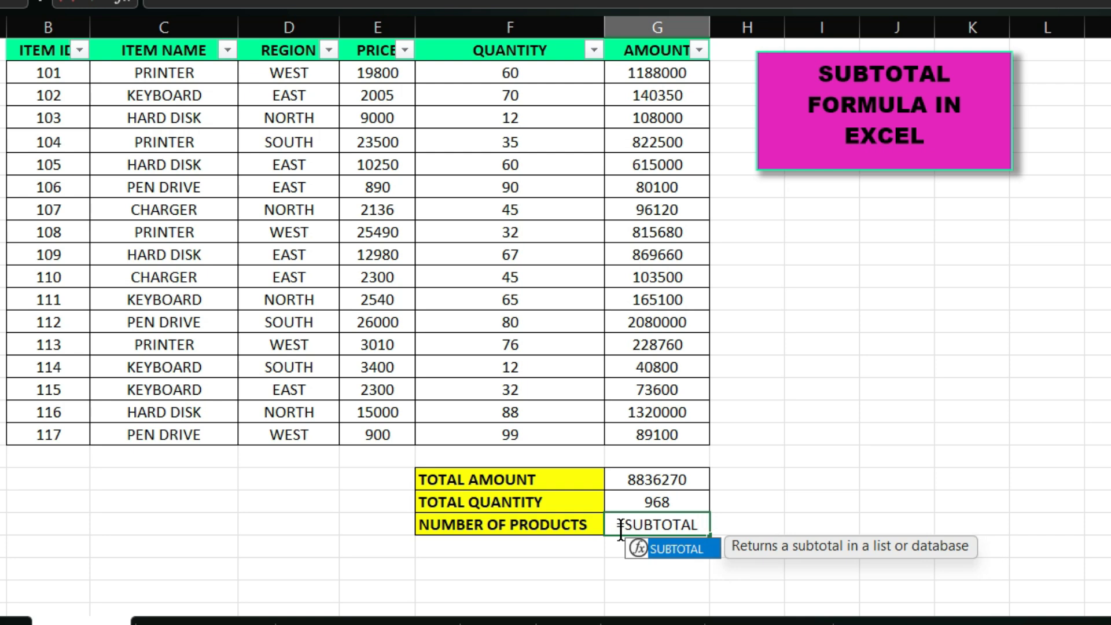
pyautogui.write('(')
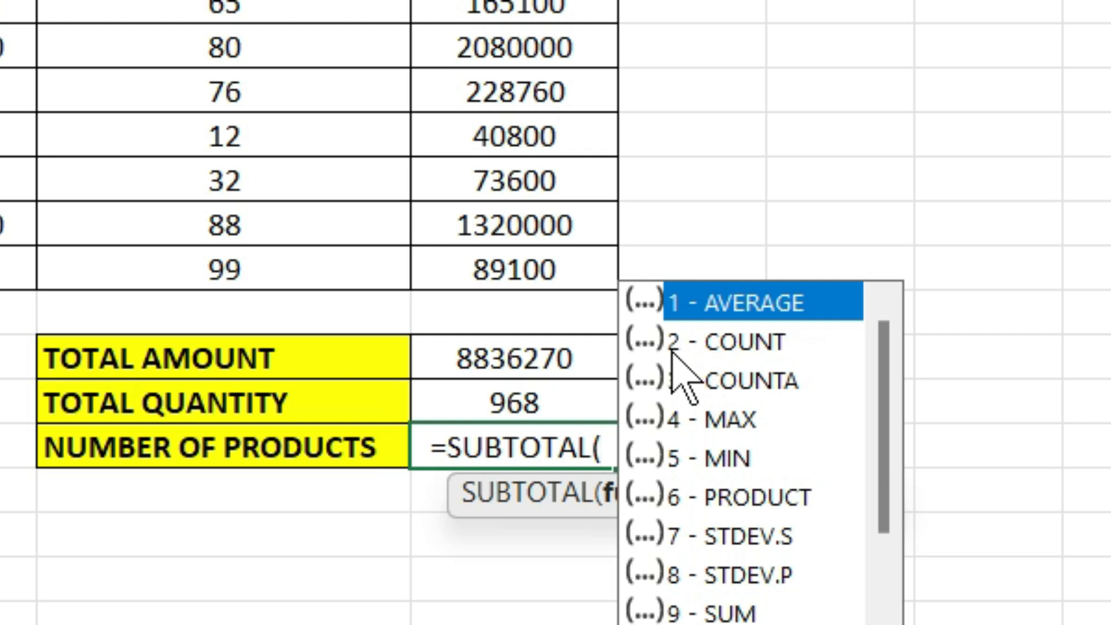
pyautogui.write('2,')
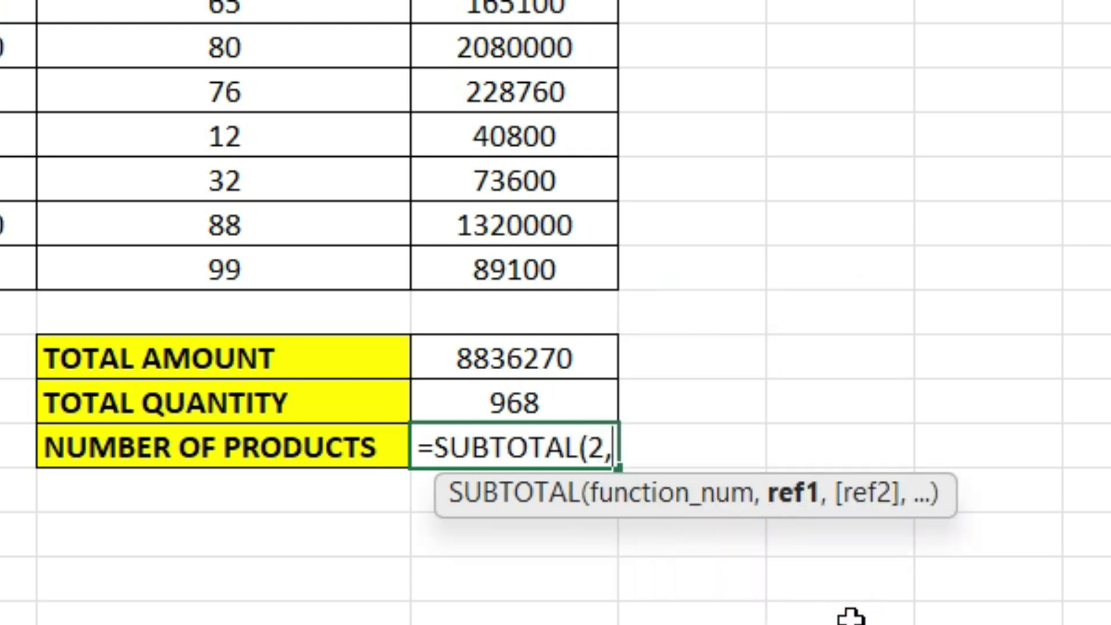
pyautogui.moveTo(511, 8); pyautogui.dragTo(573, 464)
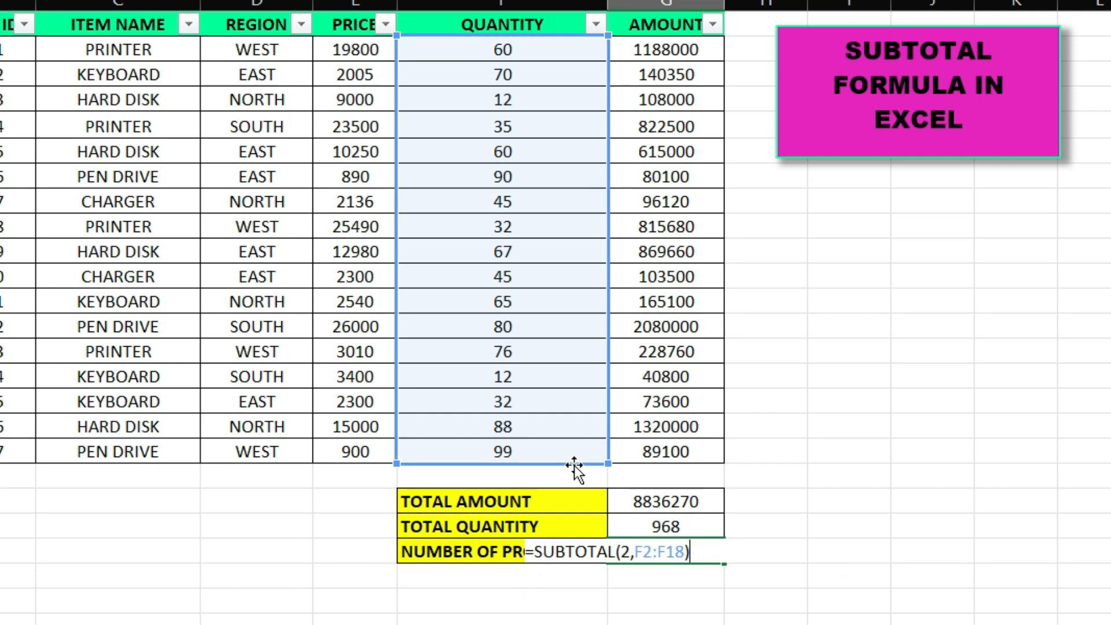
pyautogui.press('Return')
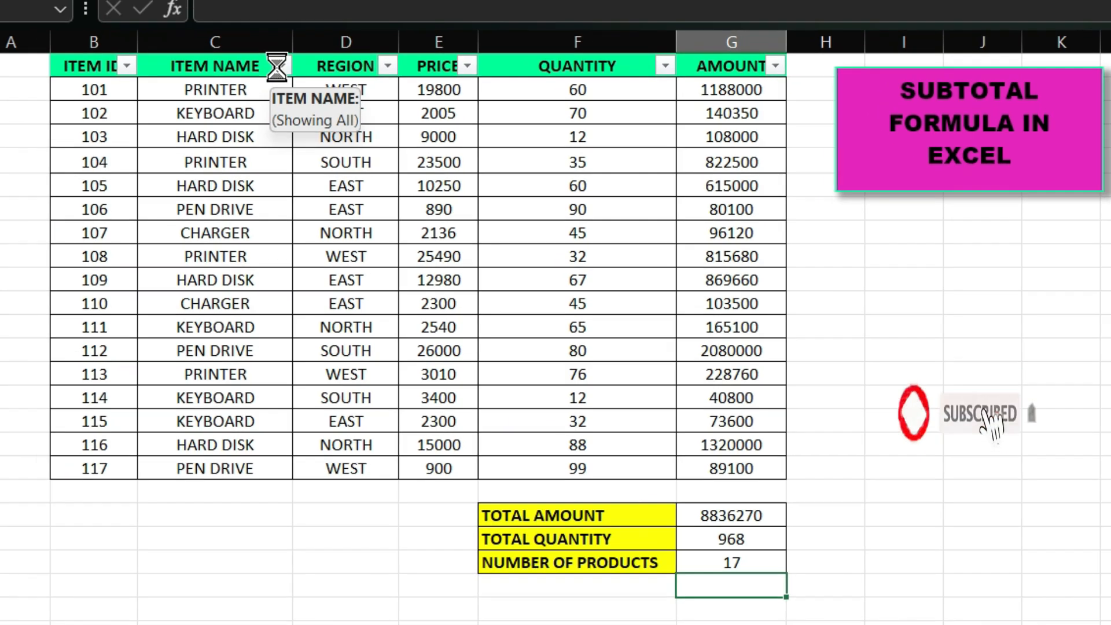
# - Filter the ITEM NAME column to show only KEYBOARD rows and test the SUBTOTAL formulas
pyautogui.click(277, 65)
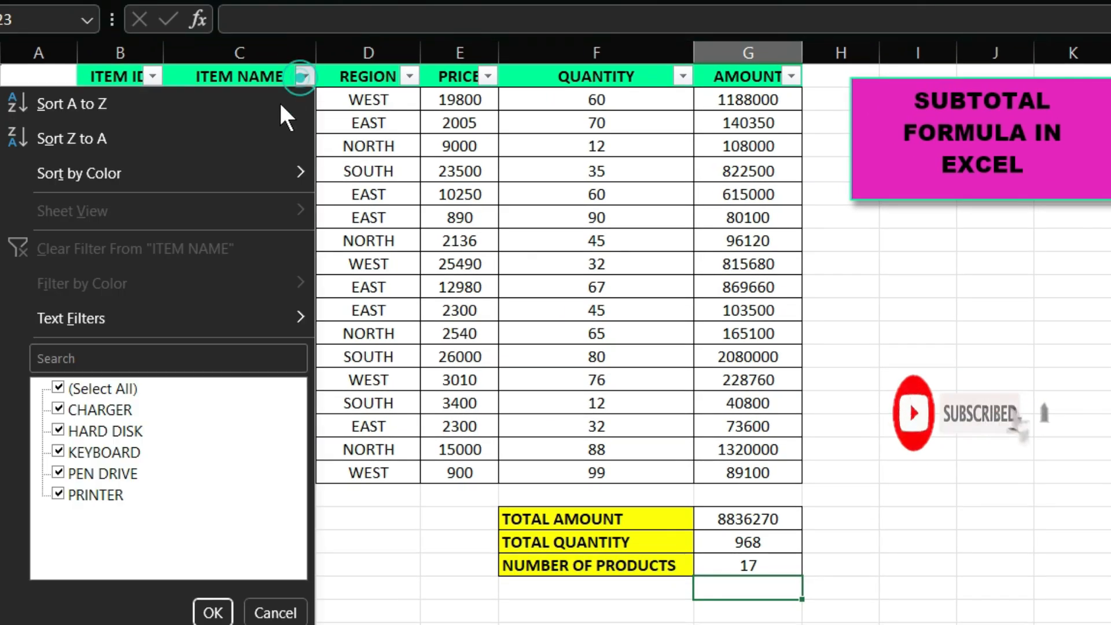
pyautogui.click(63, 387)
pyautogui.click(60, 451)
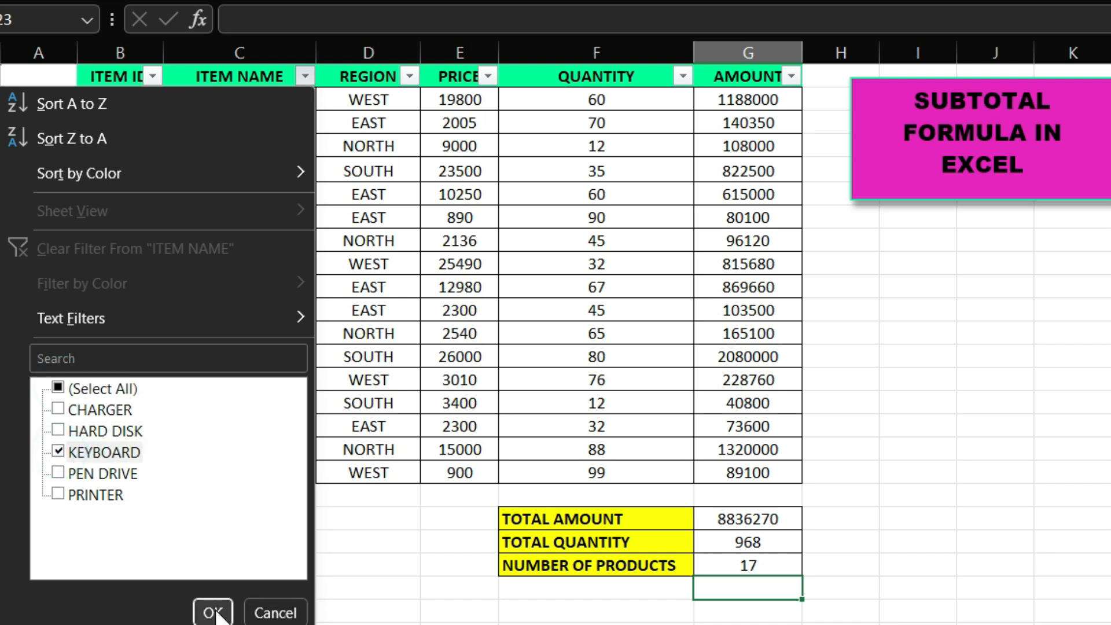
pyautogui.click(214, 613)
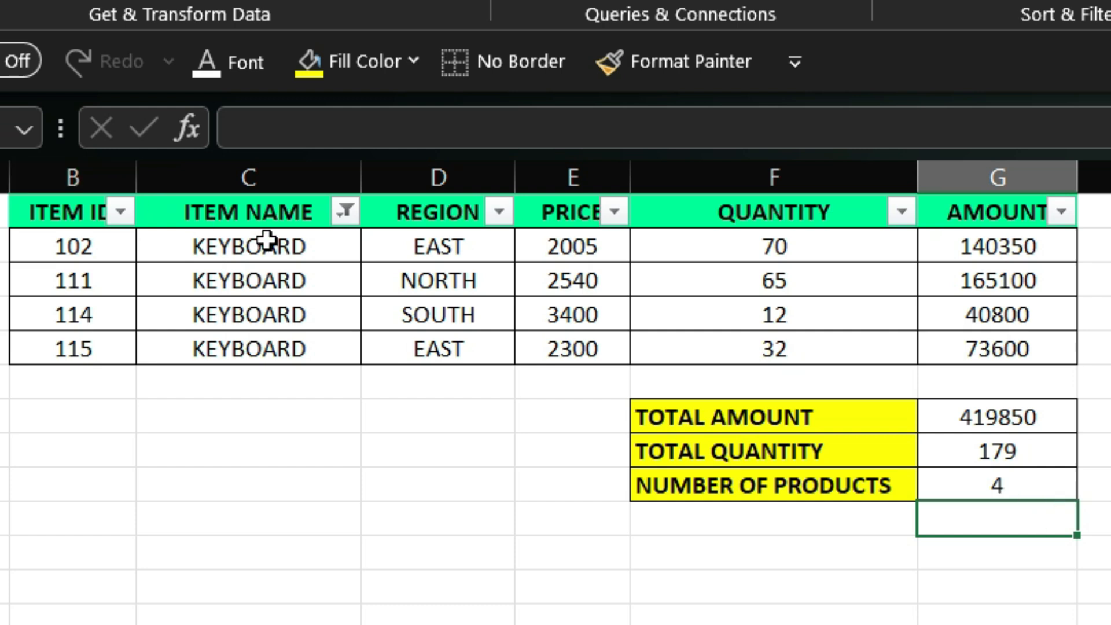
# - Change the ITEM NAME filter to show only HARD DISK instead of KEYBOARD
pyautogui.click(346, 213)
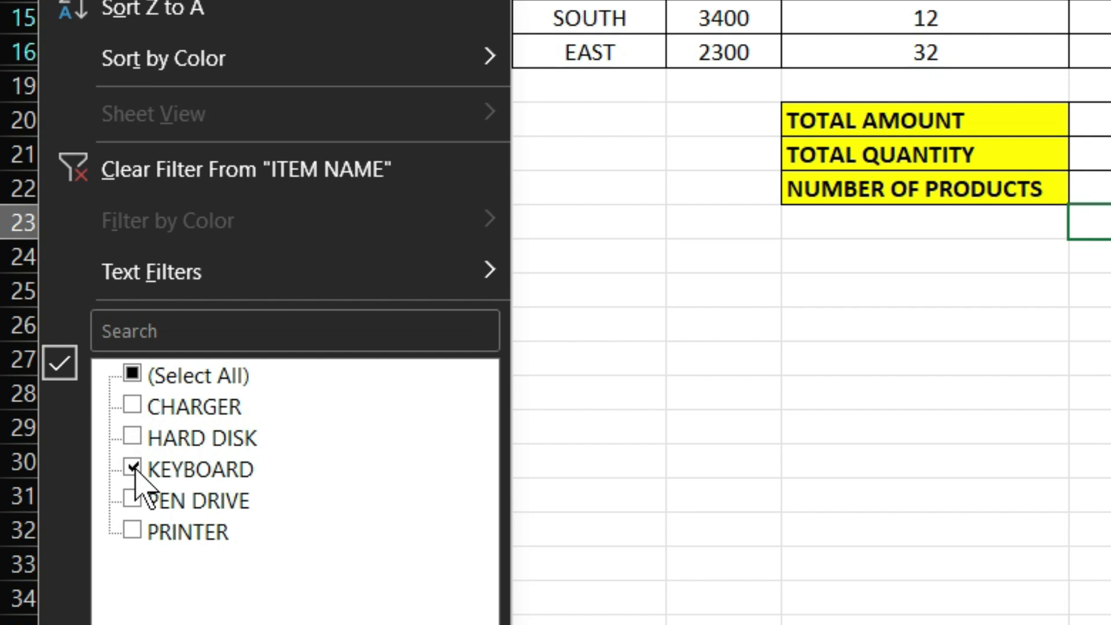
pyautogui.click(133, 469)
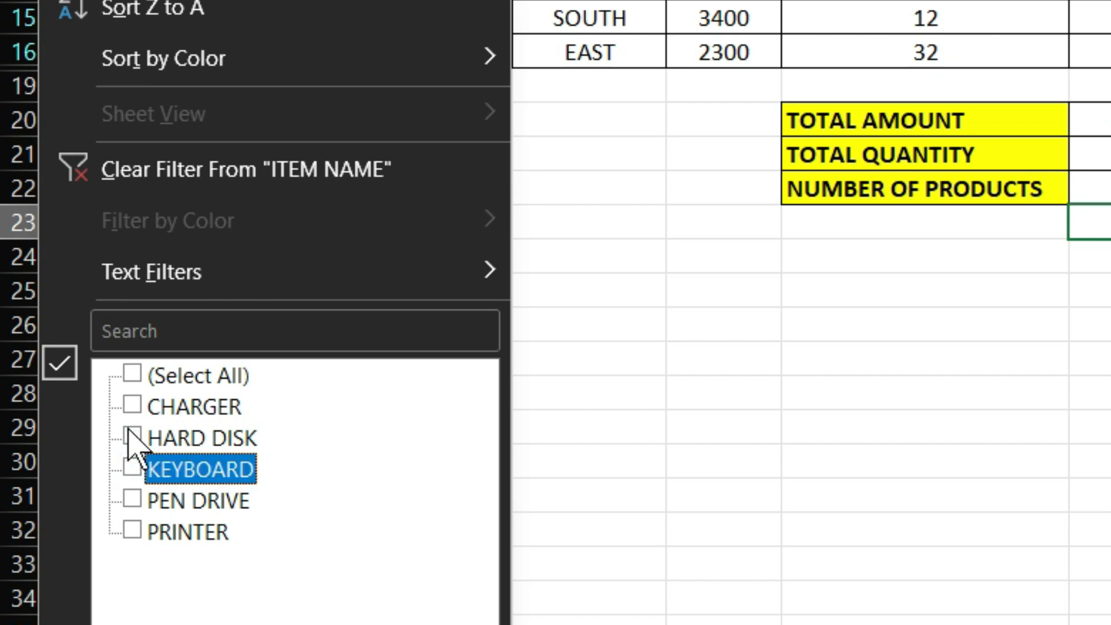
pyautogui.click(132, 436)
pyautogui.press('Return')
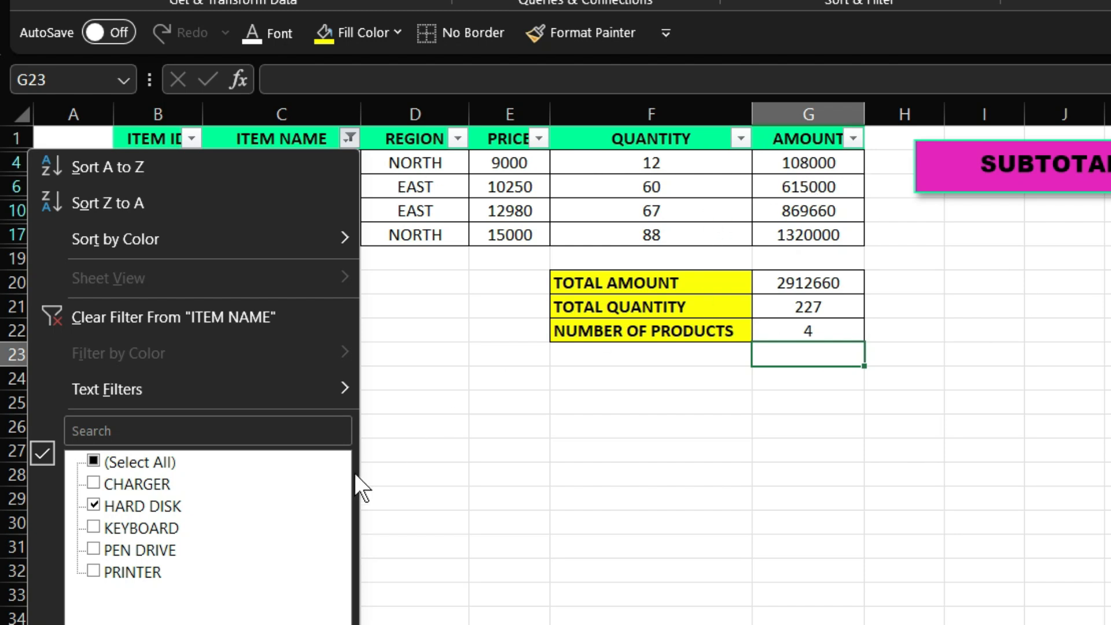
# - Switch the ITEM NAME filter to show only PRINTER, and clear the filter from that column after checking the totals
pyautogui.click(93, 505)
pyautogui.click(92, 571)
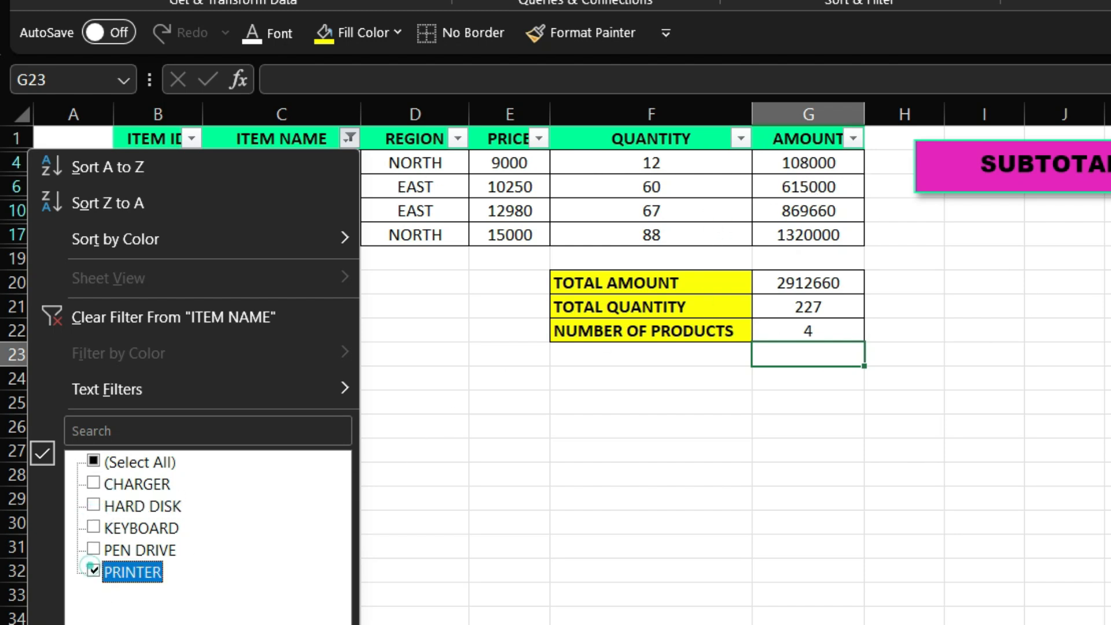
pyautogui.press('Return')
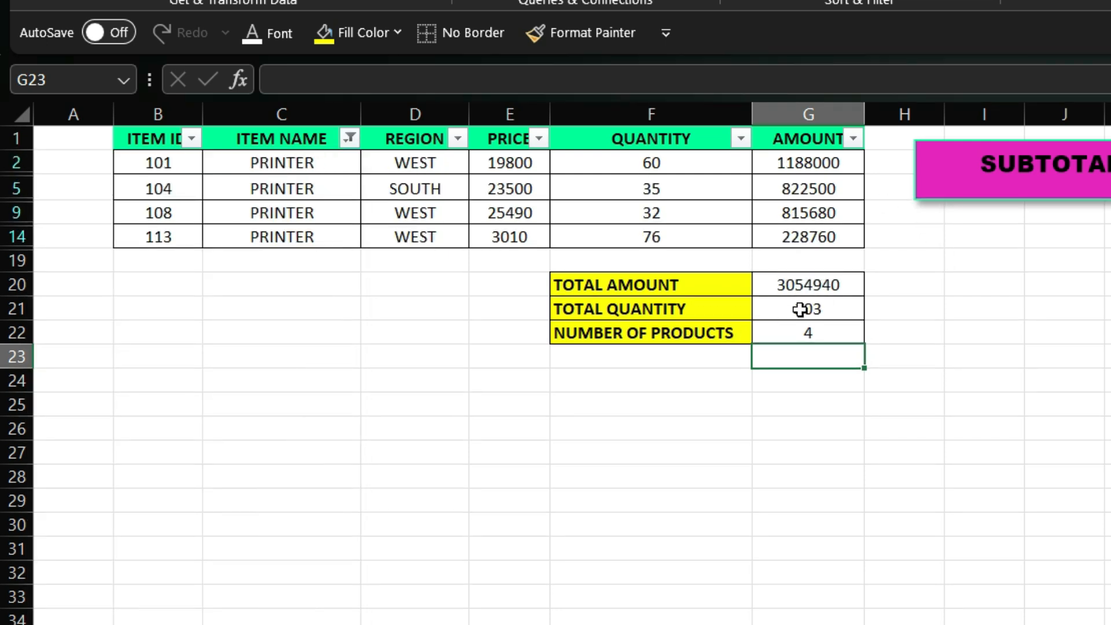
pyautogui.click(350, 139)
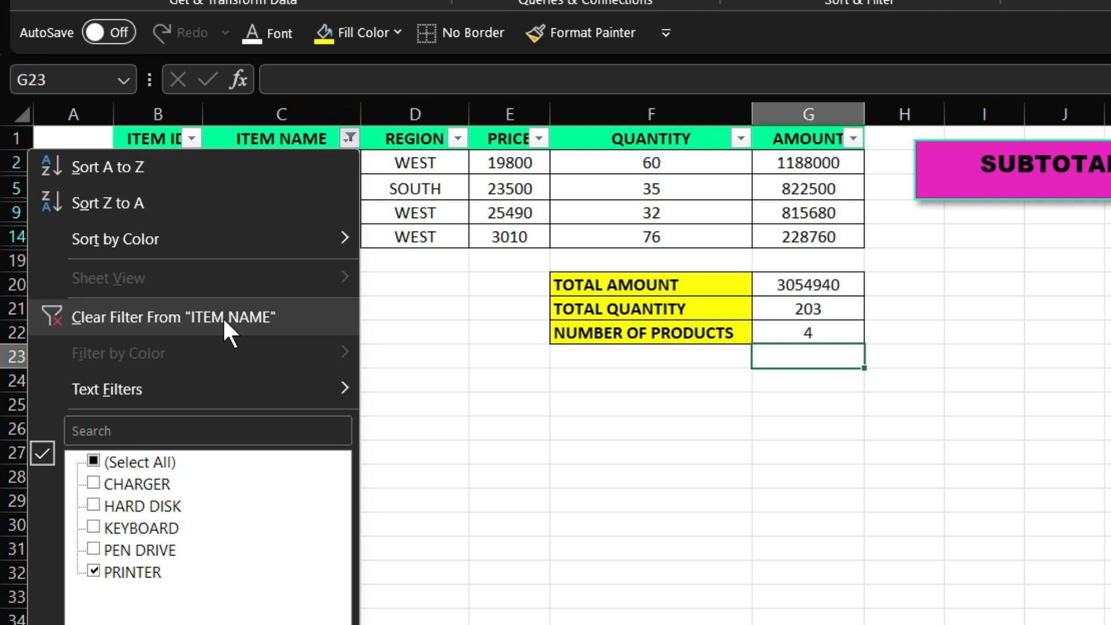
pyautogui.click(222, 317)
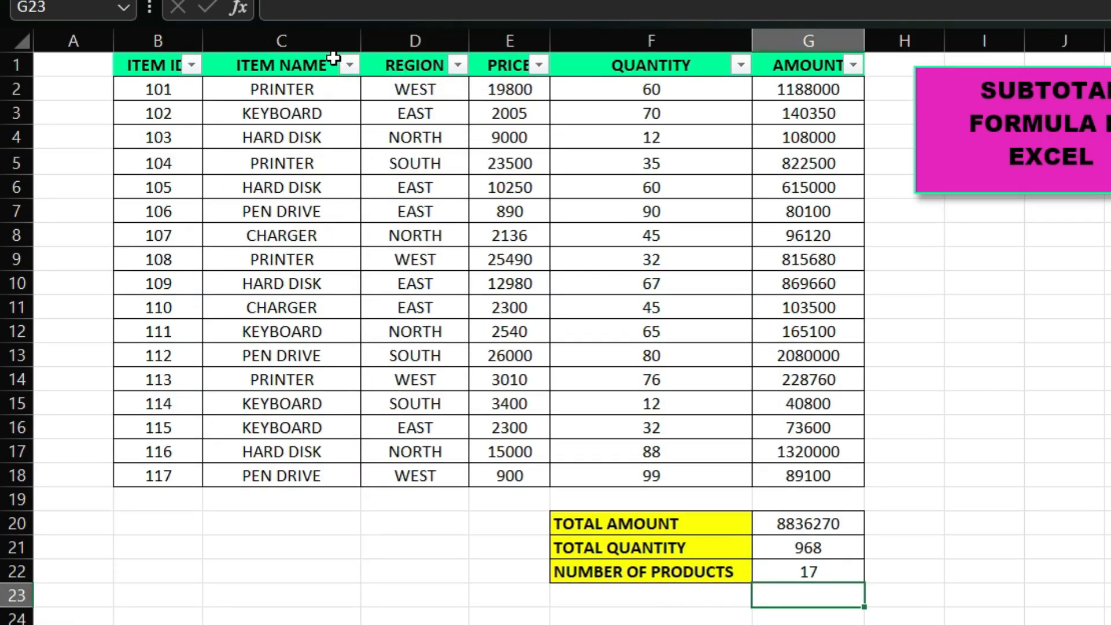
# - Filter the REGION column to show only NORTH
pyautogui.click(458, 65)
pyautogui.click(199, 385)
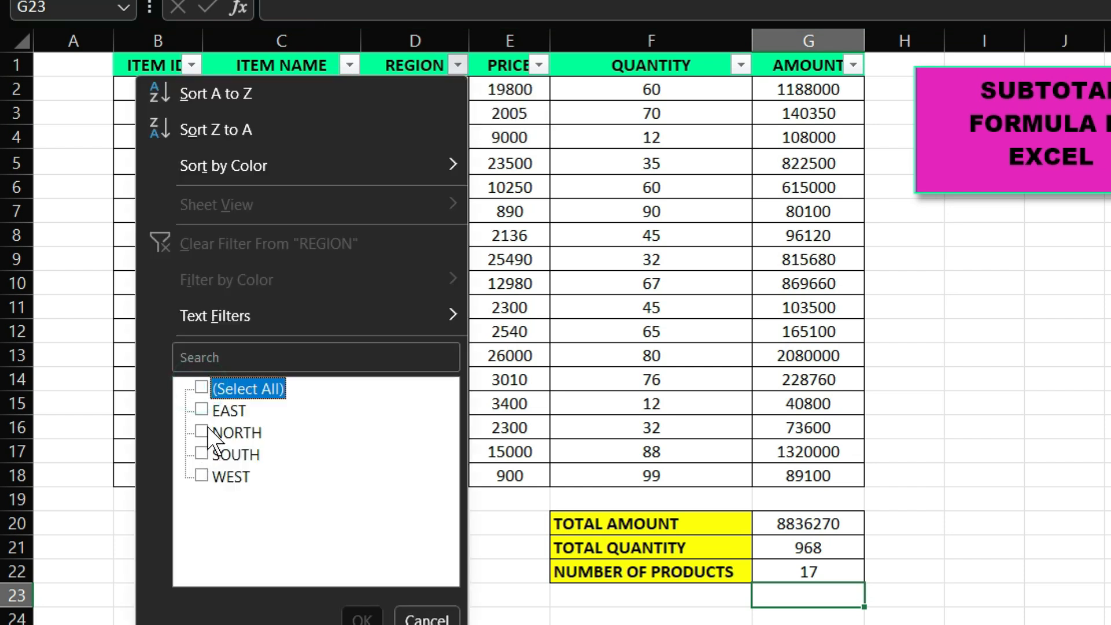
pyautogui.click(200, 431)
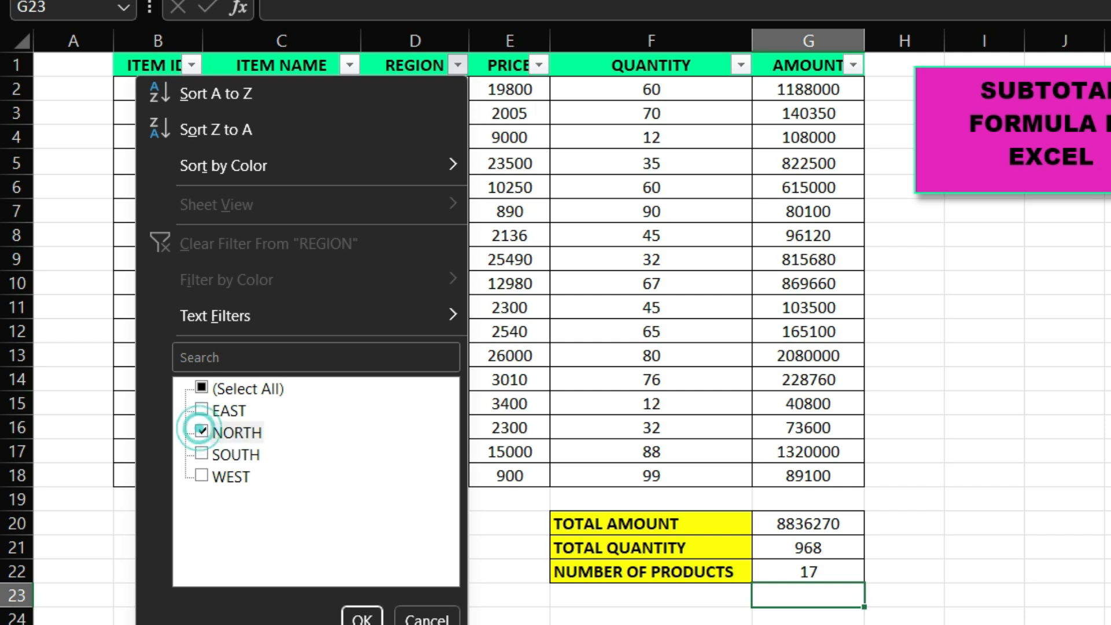
pyautogui.click(362, 618)
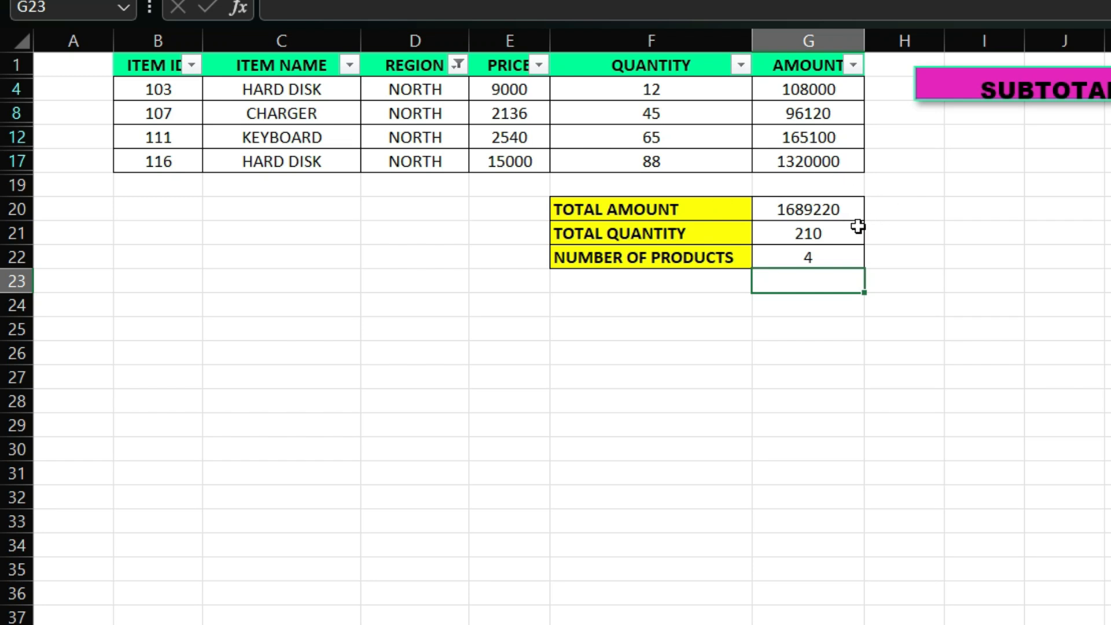
# - Add SOUTH to the REGION filter alongside NORTH, and clear the REGION filter after checking the totals
pyautogui.click(459, 68)
pyautogui.click(202, 457)
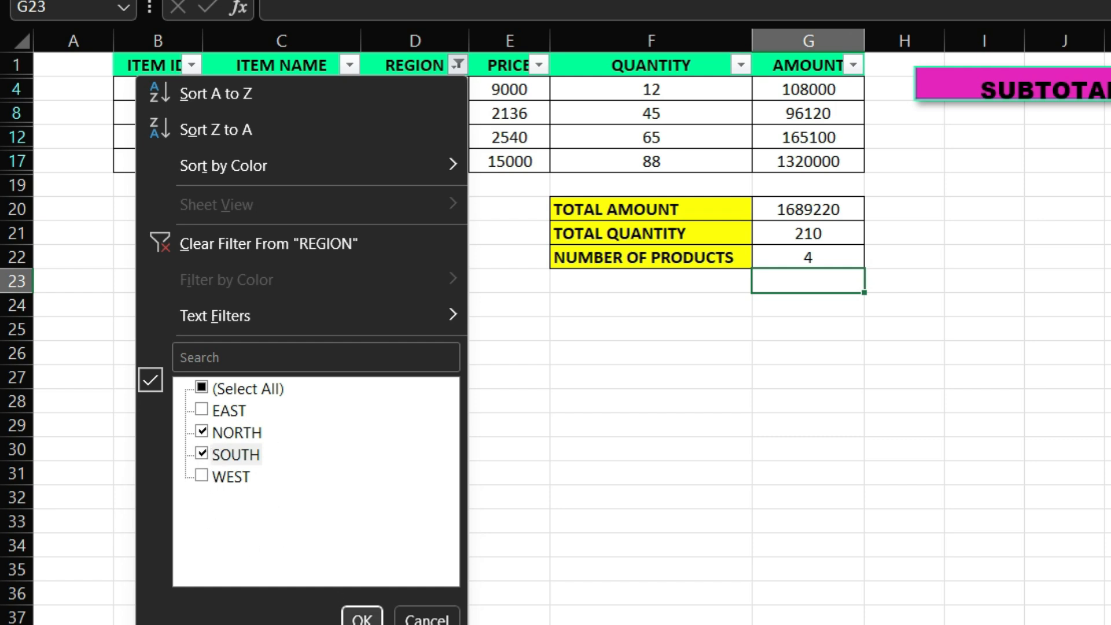
pyautogui.click(362, 618)
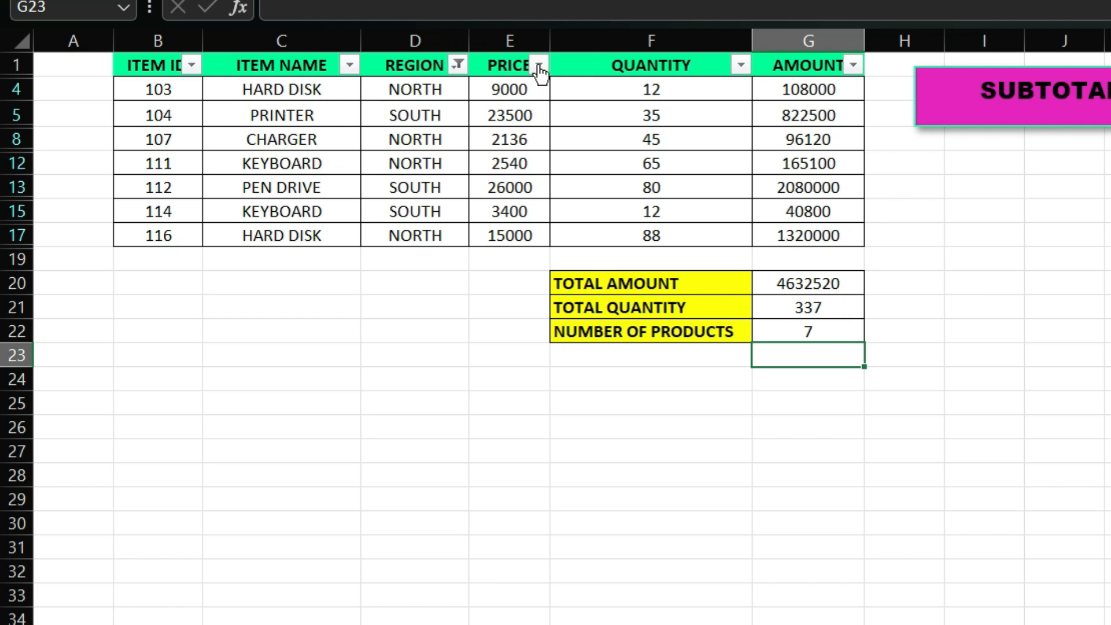
pyautogui.click(457, 64)
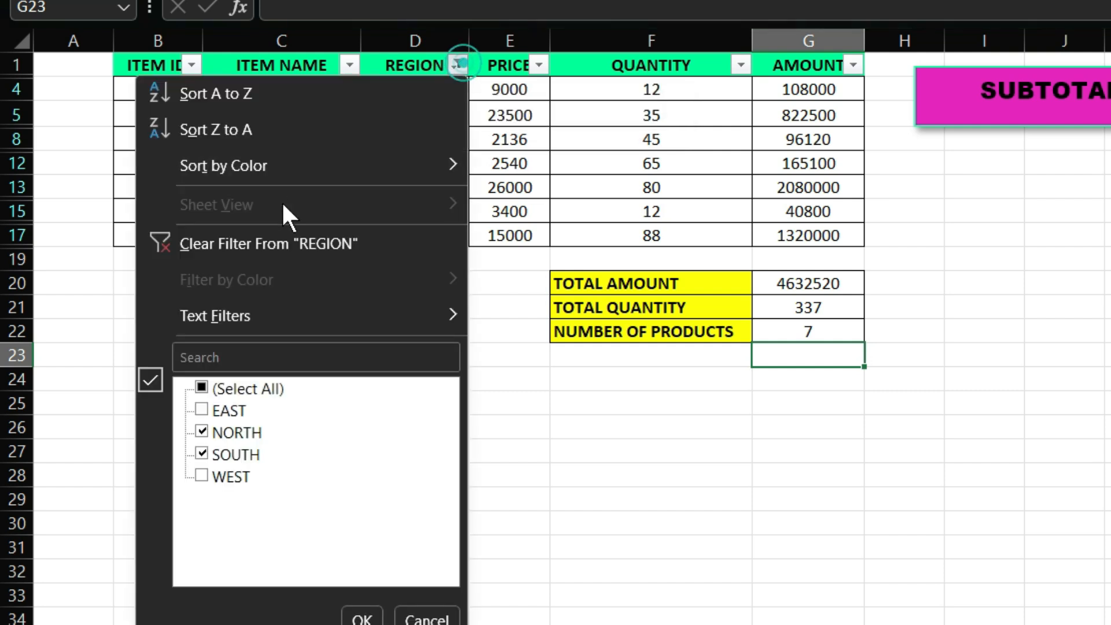
pyautogui.click(278, 238)
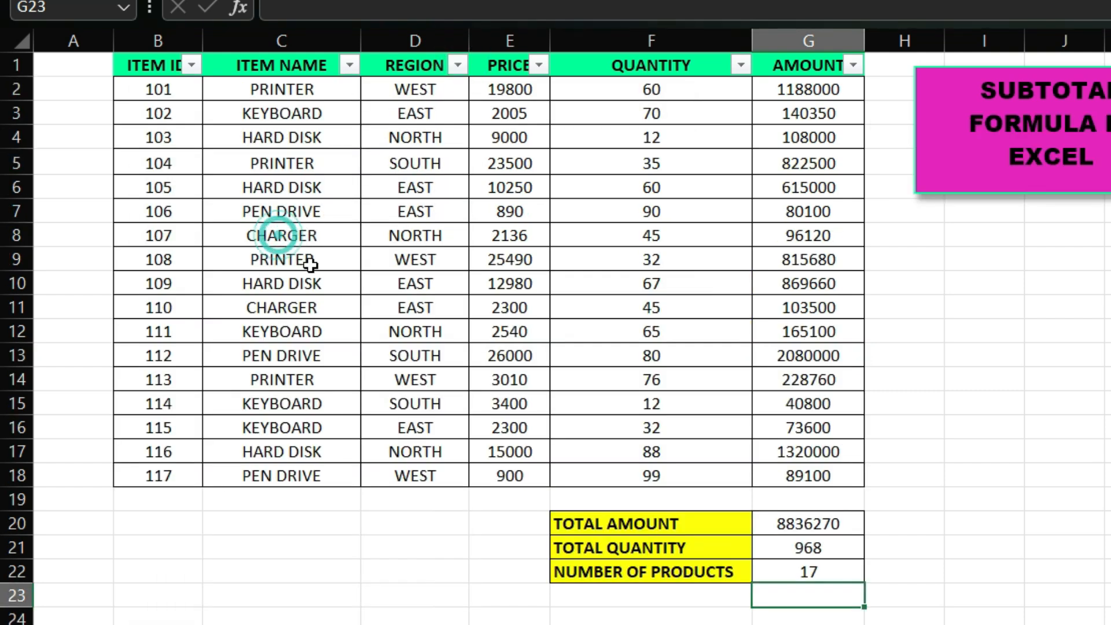